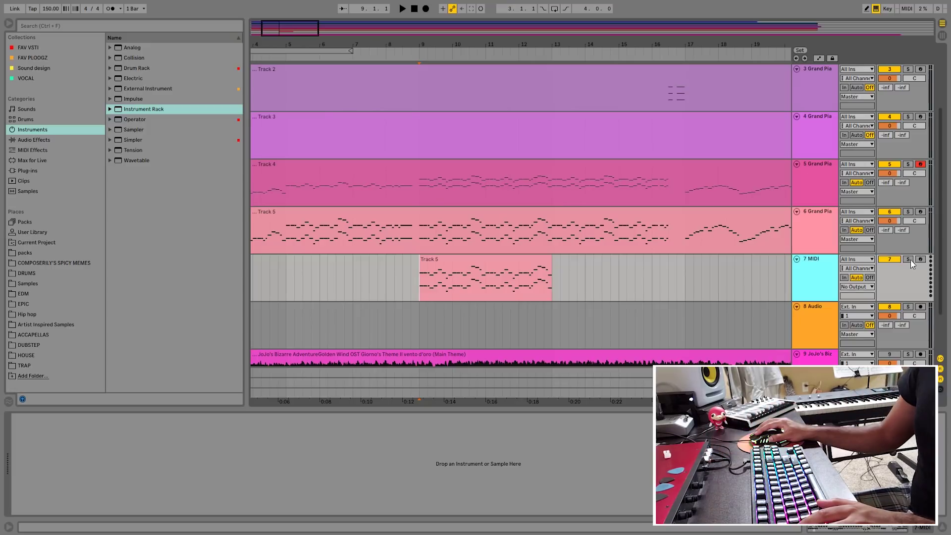
# - Solo track 7 and load Serum onto it
pyautogui.click(909, 260)
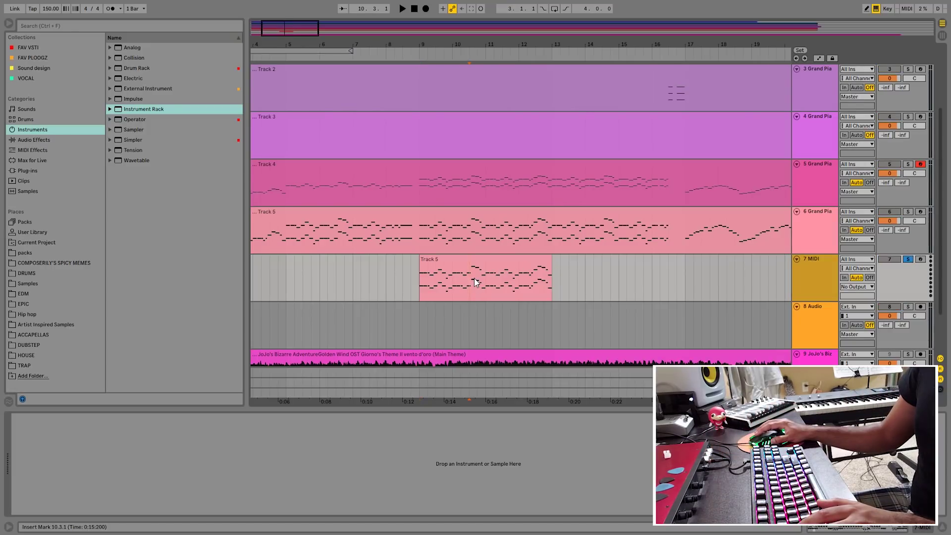
pyautogui.rightClick(509, 278)
pyautogui.click(441, 105)
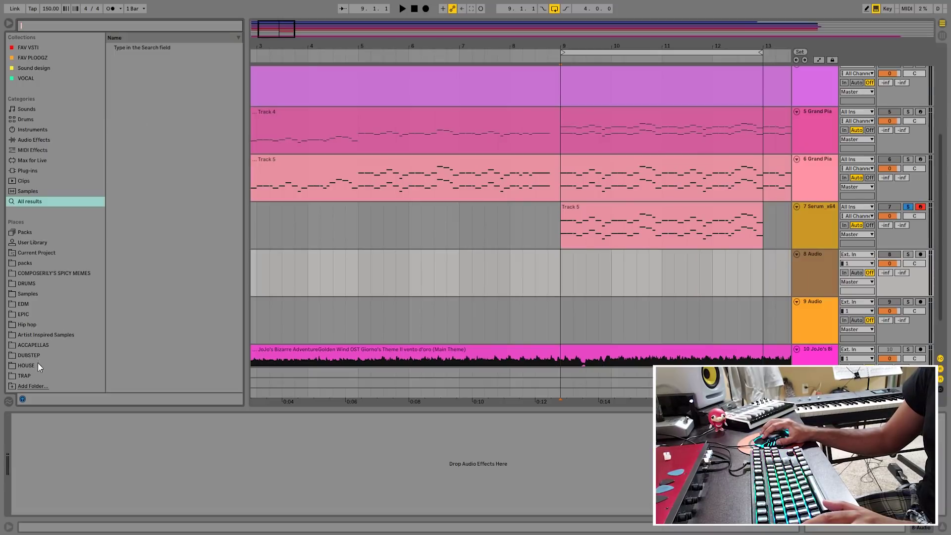
# - Load a KSHMR Vol. 3 hardstyle kick into Simpler and adjust its transposition
pyautogui.click(29, 293)
pyautogui.click(112, 233)
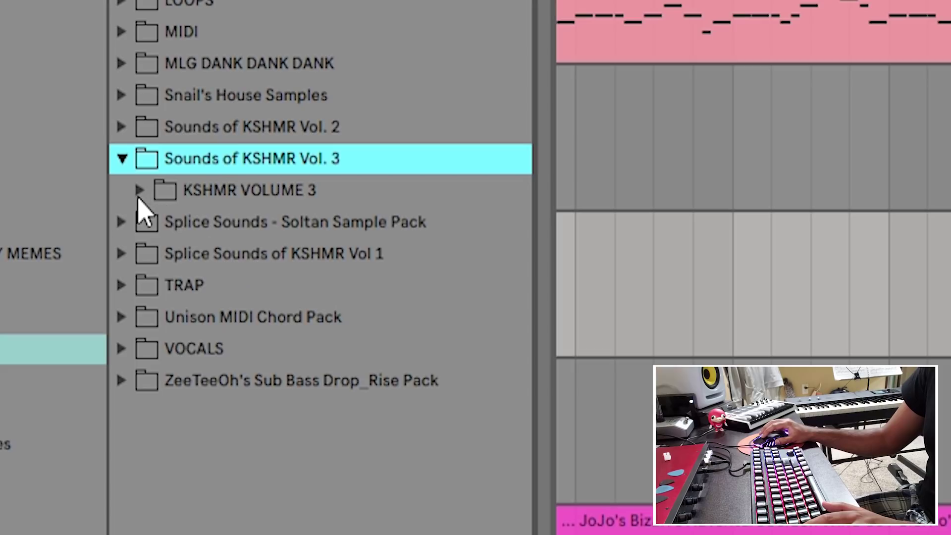
pyautogui.click(138, 197)
pyautogui.press('Up')
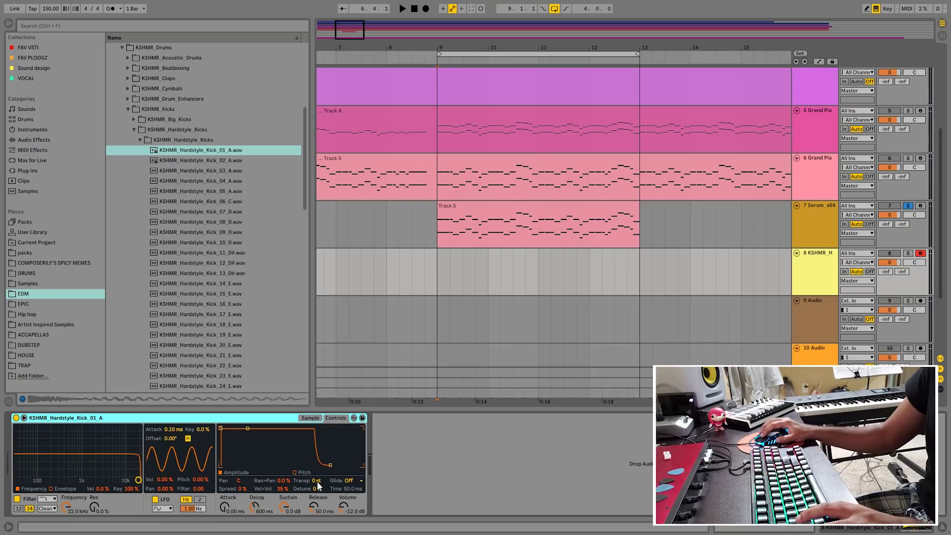
pyautogui.click(318, 481)
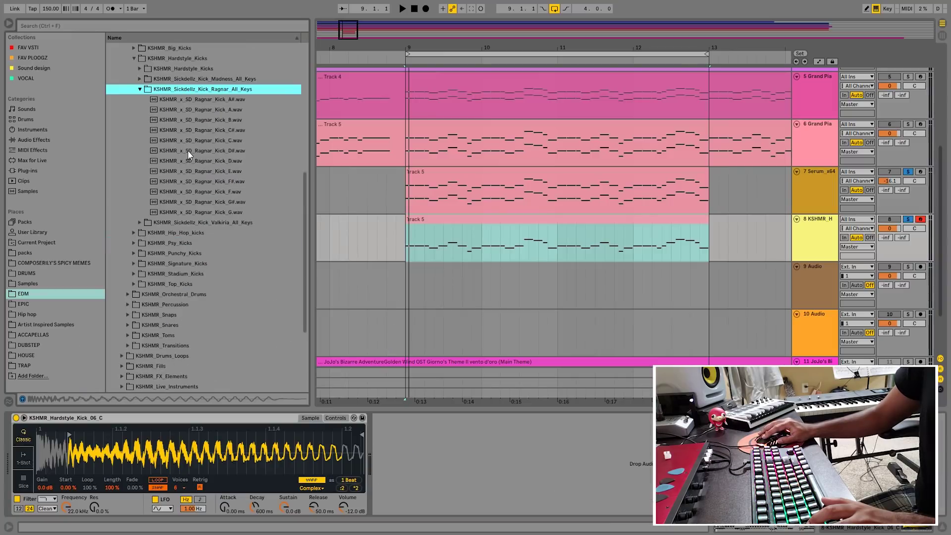
pyautogui.click(188, 151)
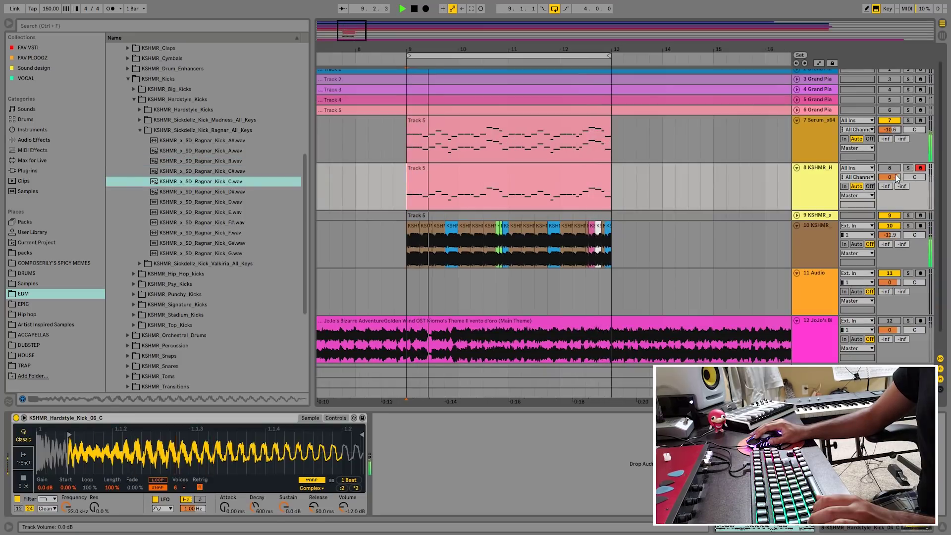
# - Open and close track 7's Serum editor
pyautogui.click(817, 136)
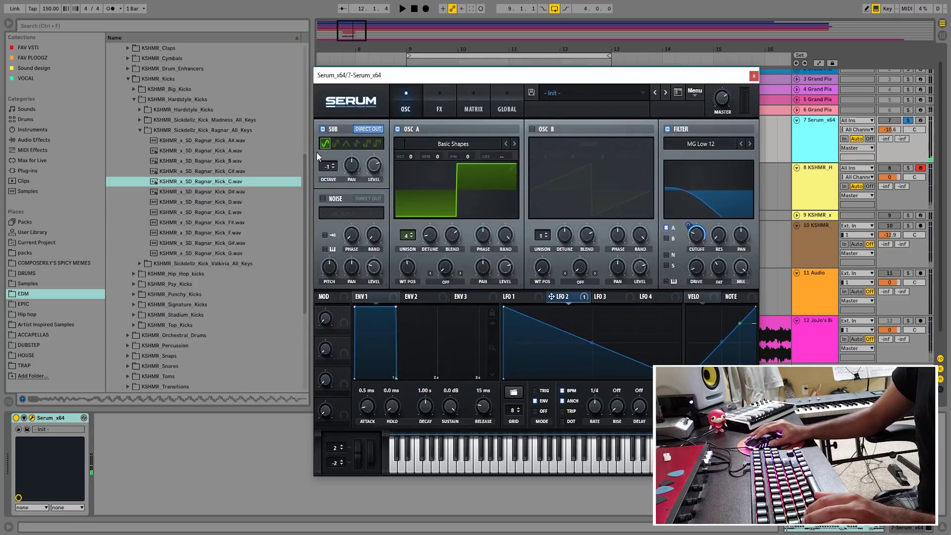
pyautogui.hotkey('ctrl', 'alt', 'p')
pyautogui.write('eq')
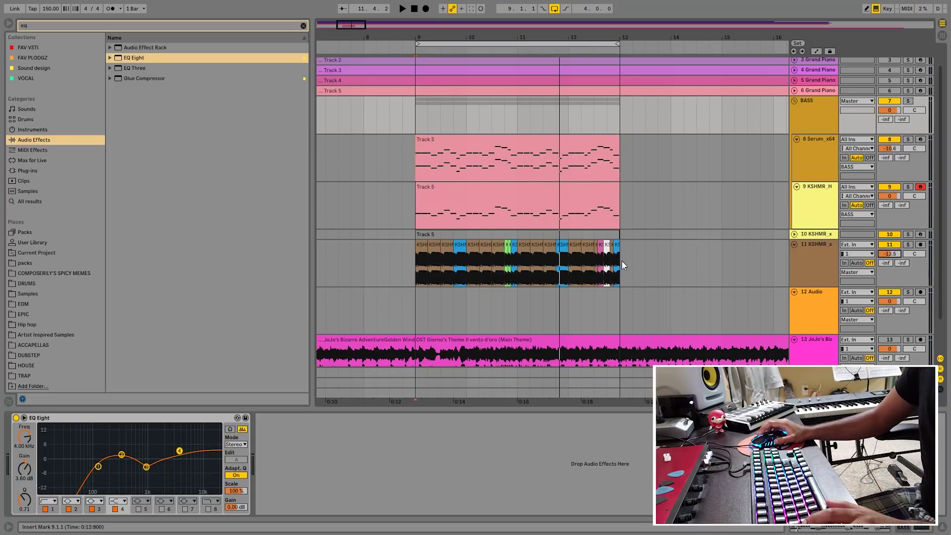
# - Add OTT after EQ Eight on the BASS group, audition it, and save the set
pyautogui.click(67, 22)
pyautogui.write('ott')
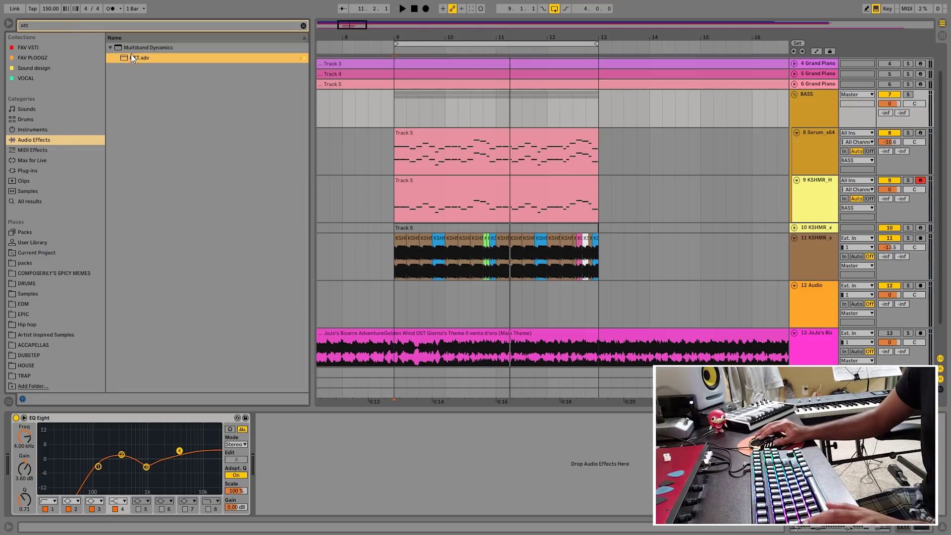
pyautogui.moveTo(131, 56); pyautogui.dragTo(452, 497)
pyautogui.press('space')
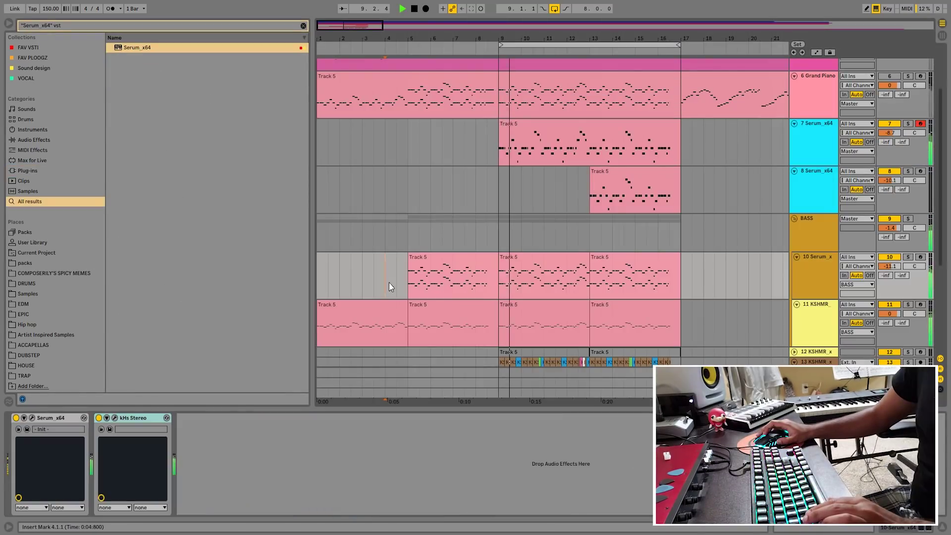
pyautogui.hotkey('ctrl', 's')
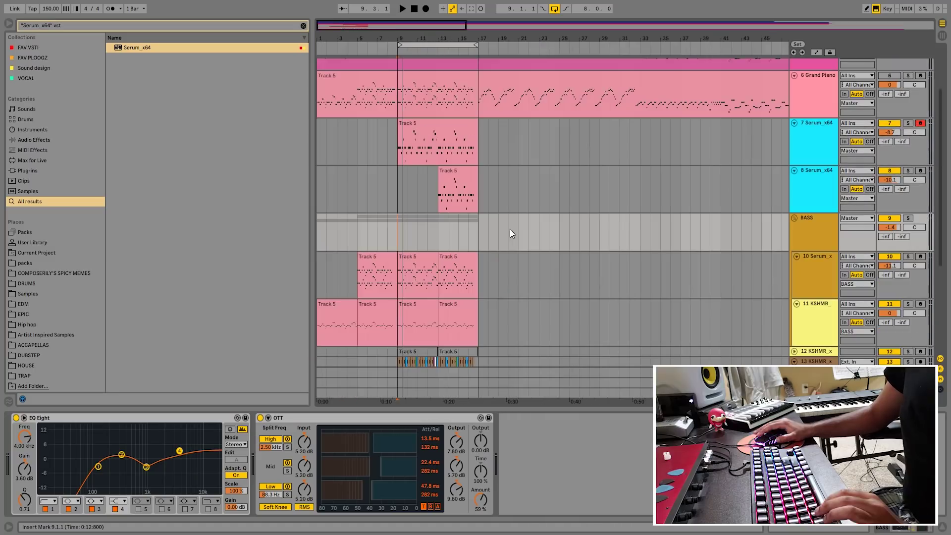
pyautogui.scroll(3, 537, 224)
# - Add a new MIDI track below the Grand Piano track and load Kontakt on it
pyautogui.click(802, 132)
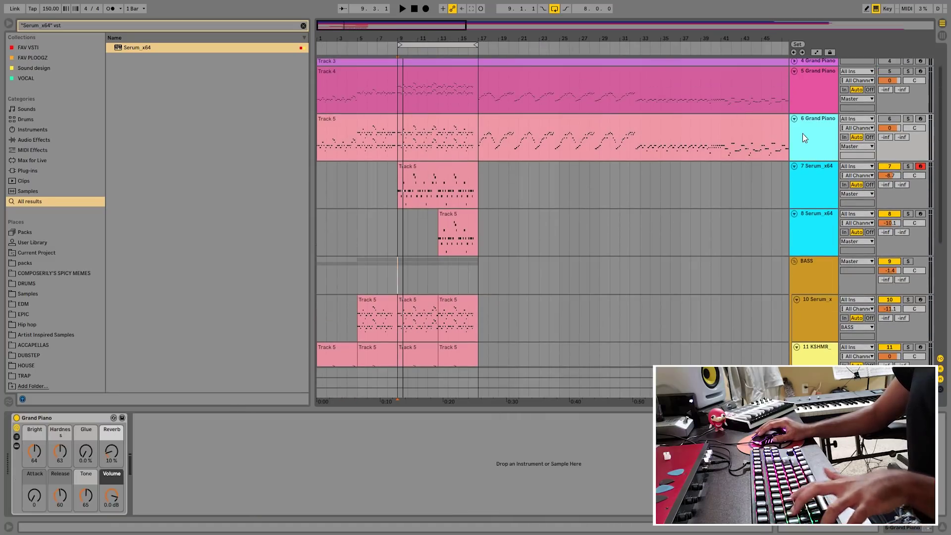
pyautogui.hotkey('ctrl', 'shift', 't')
pyautogui.rightClick(405, 186)
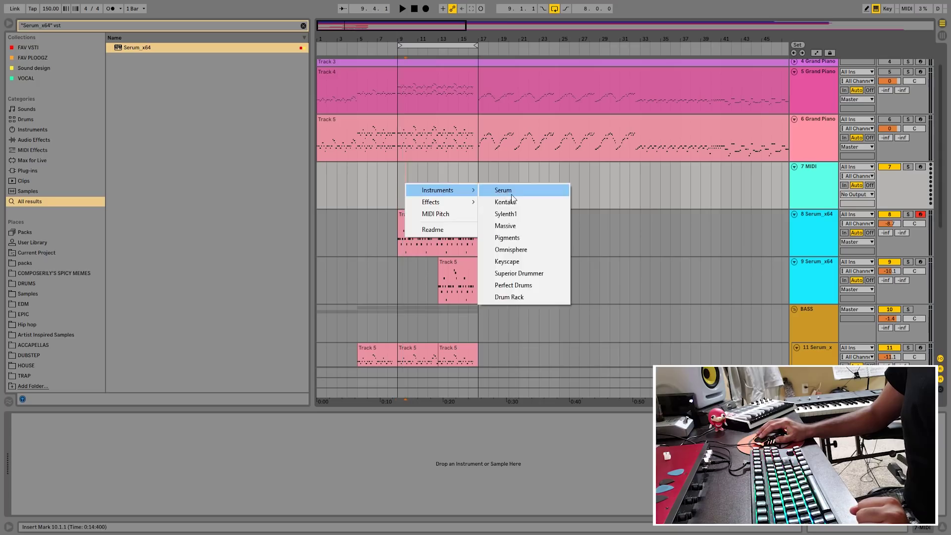
pyautogui.click(524, 203)
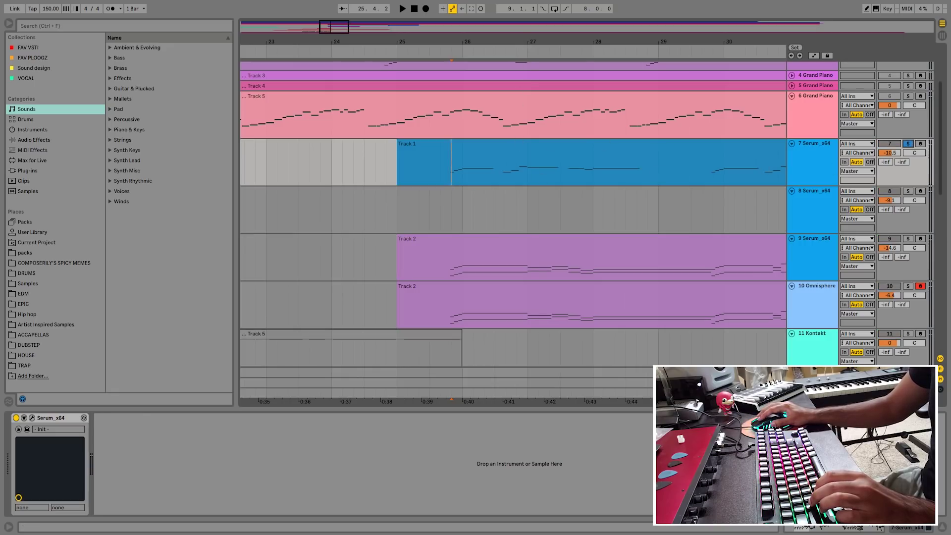
# - Set the lead Serum's pitch bend down range to -12 semitones
pyautogui.press('space')
pyautogui.press('-')
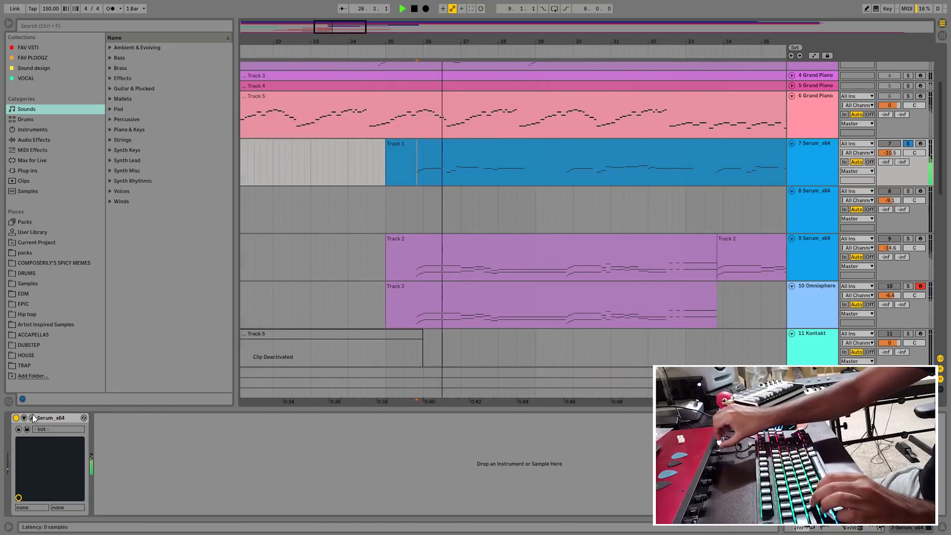
pyautogui.click(31, 417)
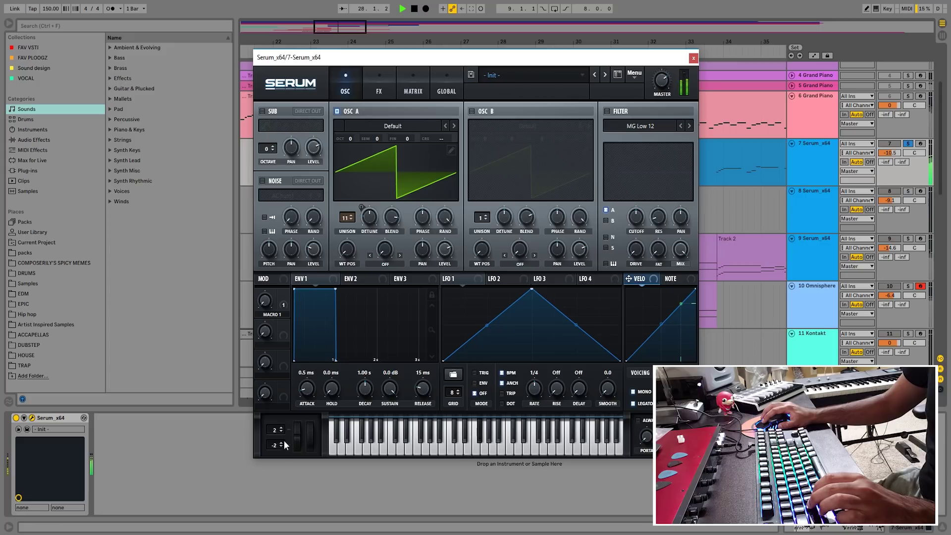
pyautogui.moveTo(275, 447); pyautogui.dragTo(275, 476)
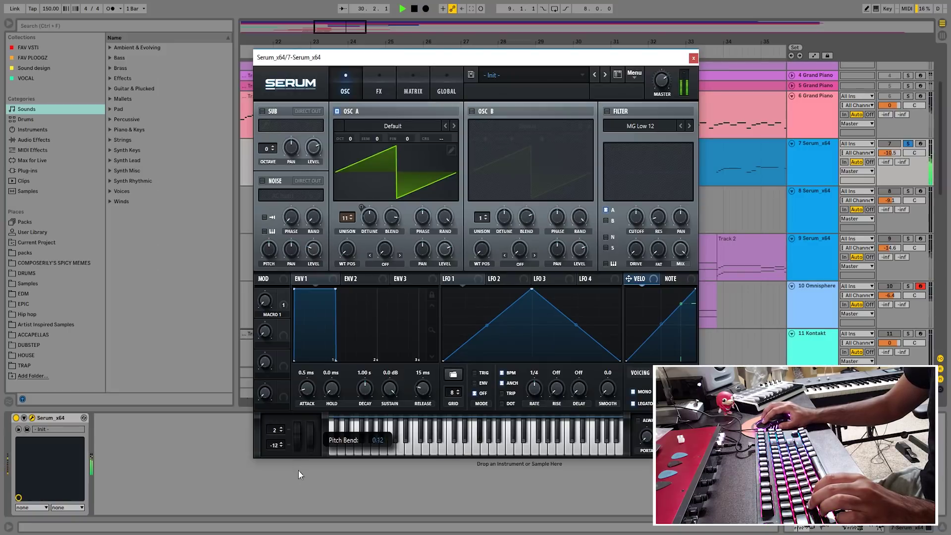
pyautogui.click(914, 163)
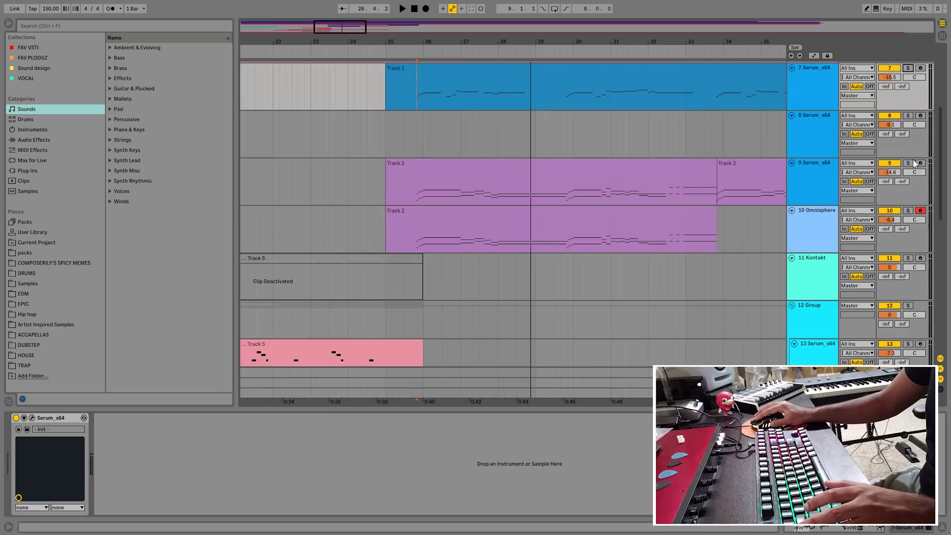
# - Select the Track 2 clip on track 9 and play the section
pyautogui.click(424, 196)
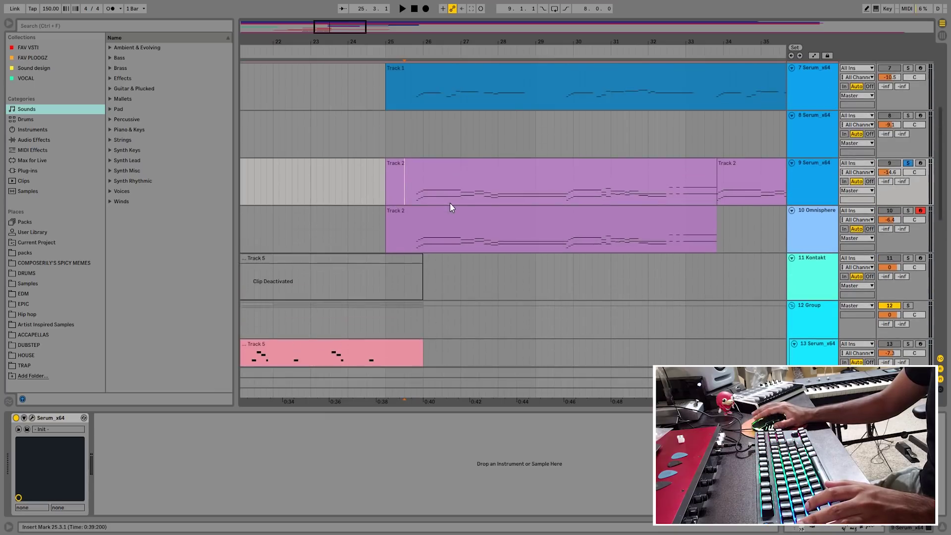
pyautogui.scroll(-2, 476, 234)
pyautogui.scroll(3, 476, 234)
pyautogui.press('space')
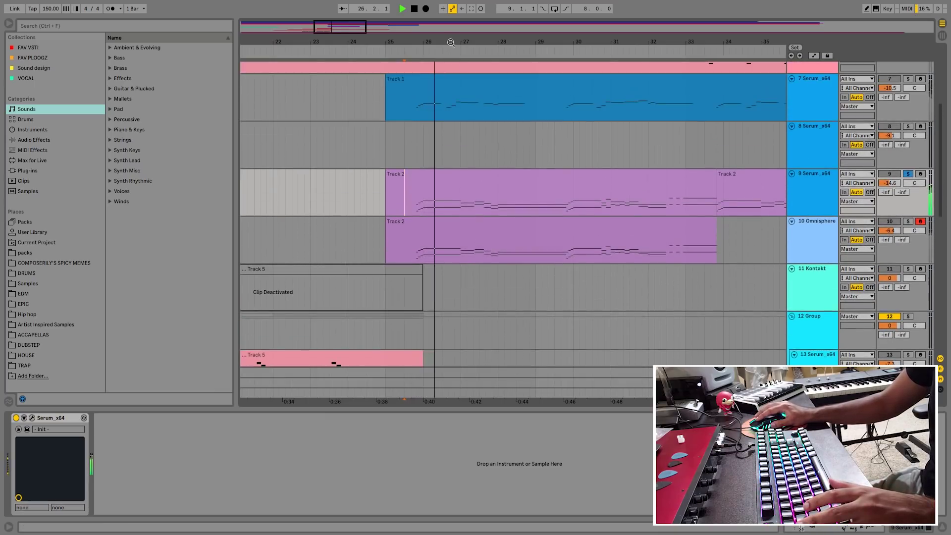
pyautogui.press('-')
pyautogui.press('-')
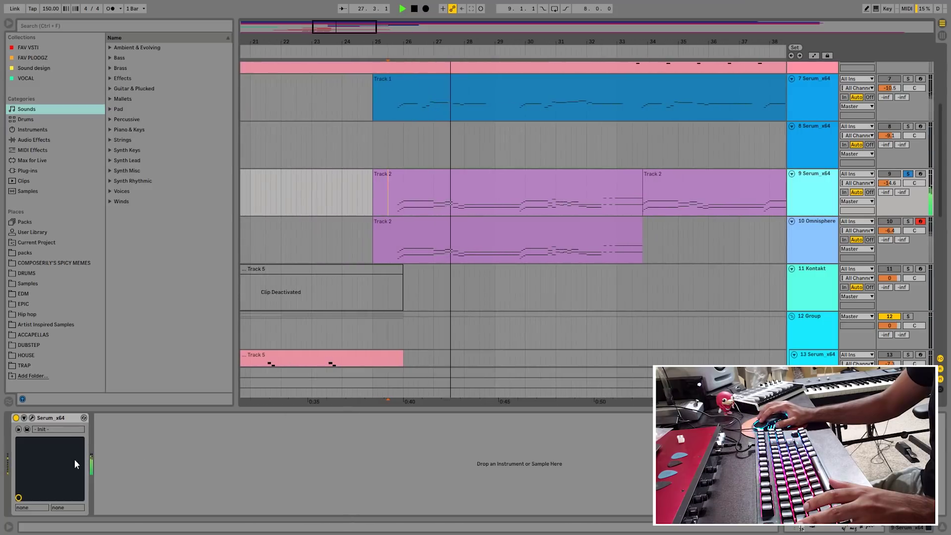
# - Solo the Serum bass on track 16 and play from bar 26
pyautogui.scroll(-3, 631, 355)
pyautogui.scroll(-2, 661, 318)
pyautogui.scroll(-4, 660, 317)
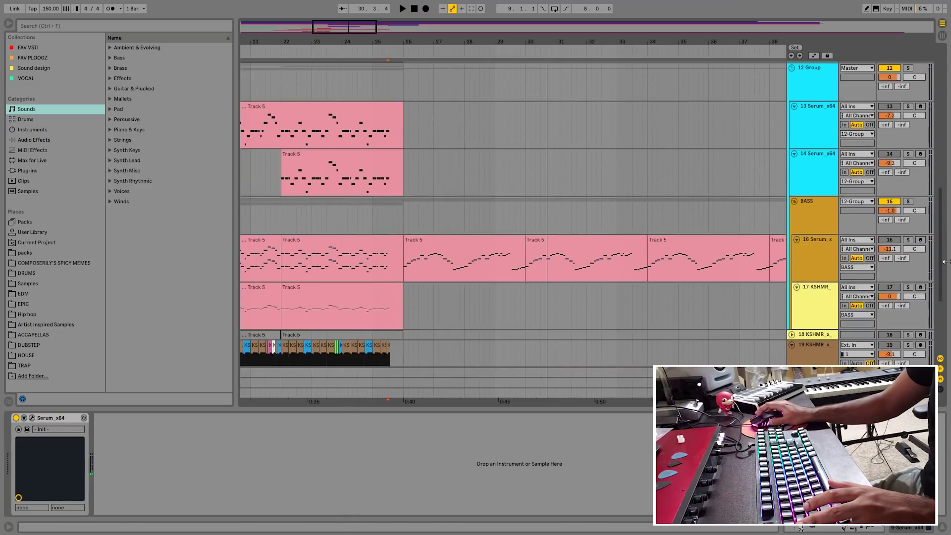
pyautogui.click(907, 240)
pyautogui.click(799, 268)
pyautogui.click(406, 267)
pyautogui.press('space')
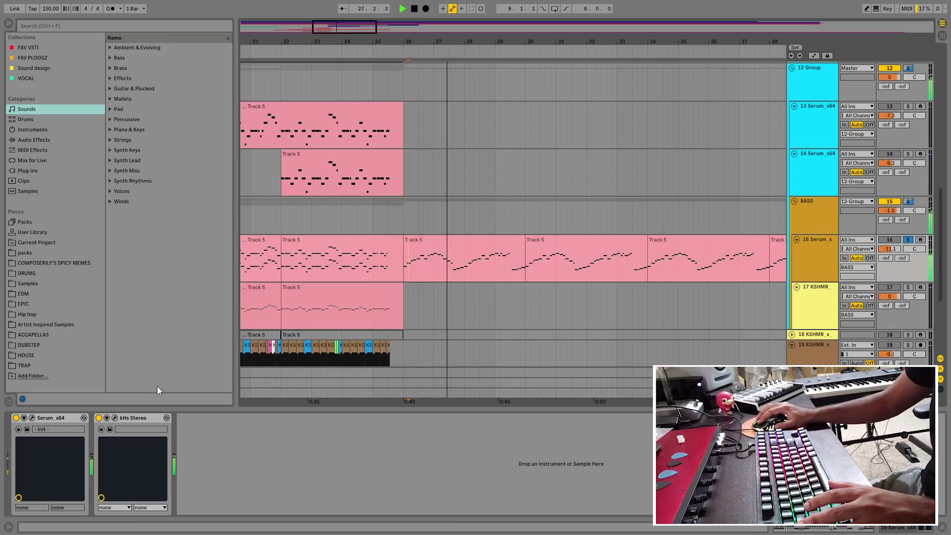
# - Stop playback and lengthen the Omnisphere strings pad release to about 2.38 seconds
pyautogui.press('Up')
pyautogui.press('Up')
pyautogui.press('Up')
pyautogui.press('space')
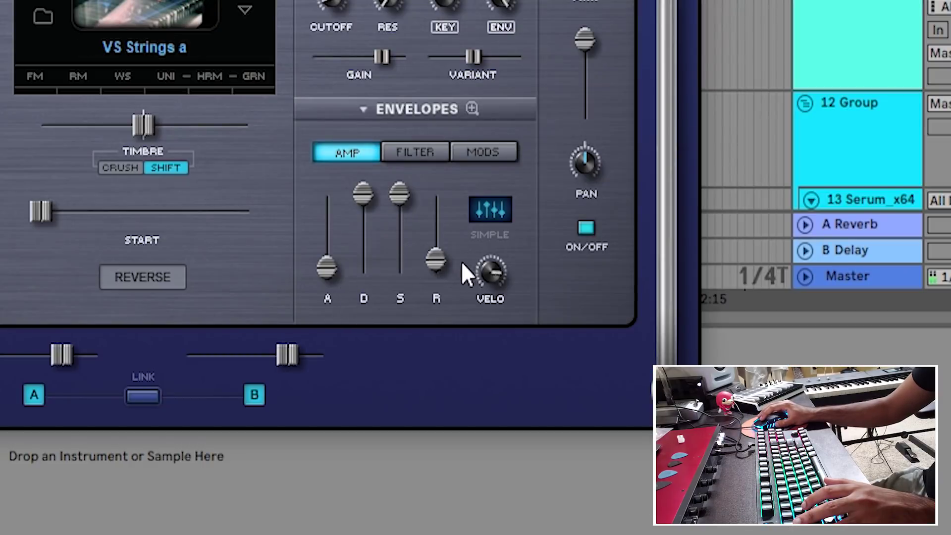
pyautogui.moveTo(435, 261); pyautogui.dragTo(439, 251)
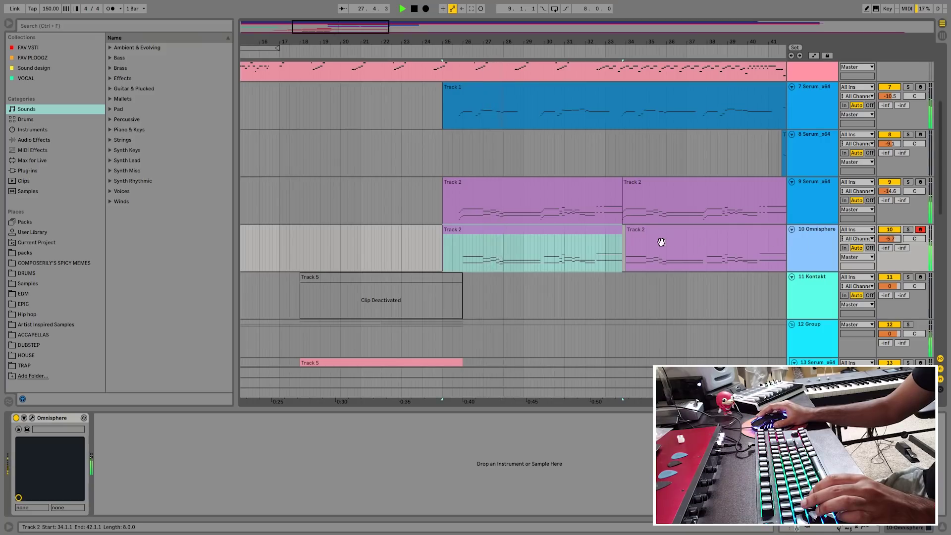
pyautogui.scroll(5, 569, 258)
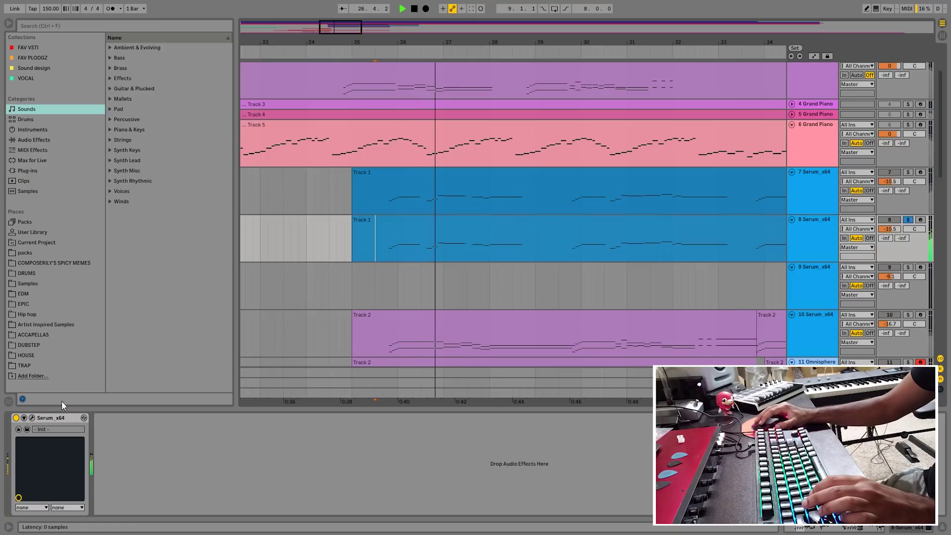
# - Load the LD A Bit of Luck [SD] preset on track 8's Serum and audition it
pyautogui.click(31, 417)
pyautogui.press('space')
pyautogui.click(604, 100)
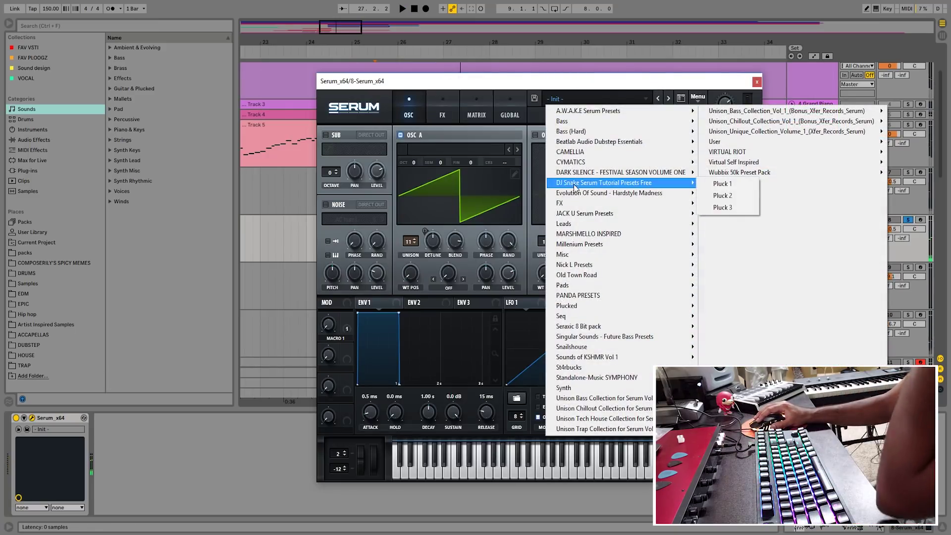
pyautogui.moveTo(563, 224)
pyautogui.click(398, 241)
pyautogui.press('space')
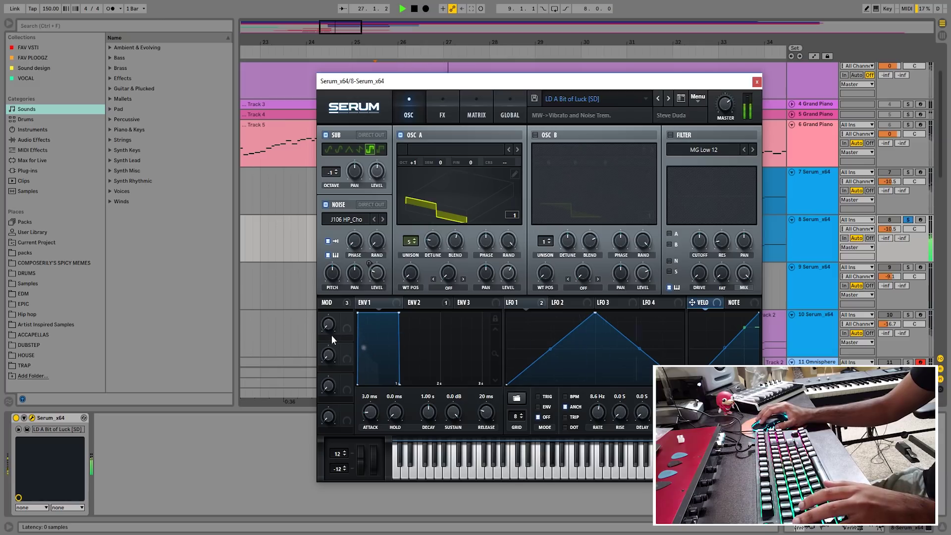
pyautogui.hotkey('ctrl', 'alt', 'p')
# - Select track 18 and its clips across the arrangement
pyautogui.scroll(-3, 570, 346)
pyautogui.scroll(-3, 583, 330)
pyautogui.scroll(-3, 627, 325)
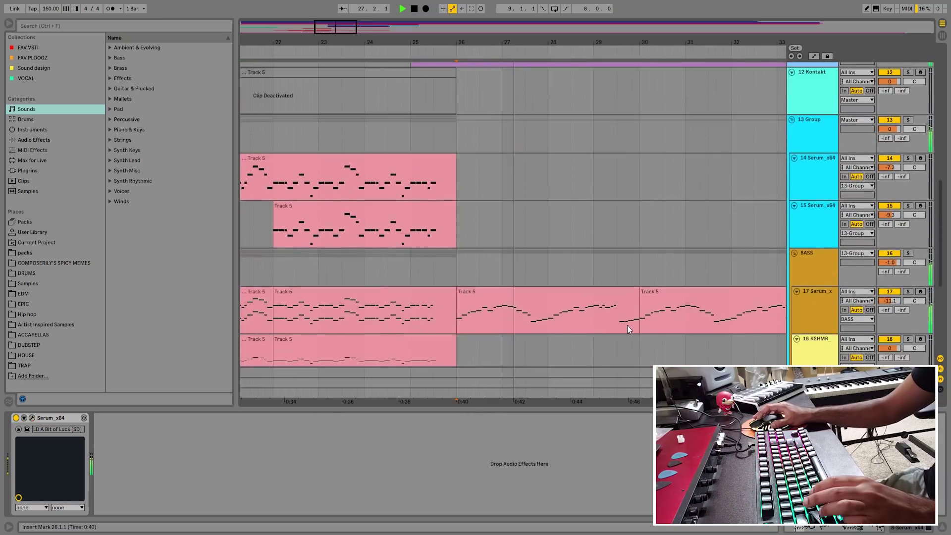
pyautogui.press('-')
pyautogui.press('-')
pyautogui.click(442, 289)
pyautogui.click(376, 282)
pyautogui.keyDown('shift'); pyautogui.click(449, 282); pyautogui.keyUp('shift')
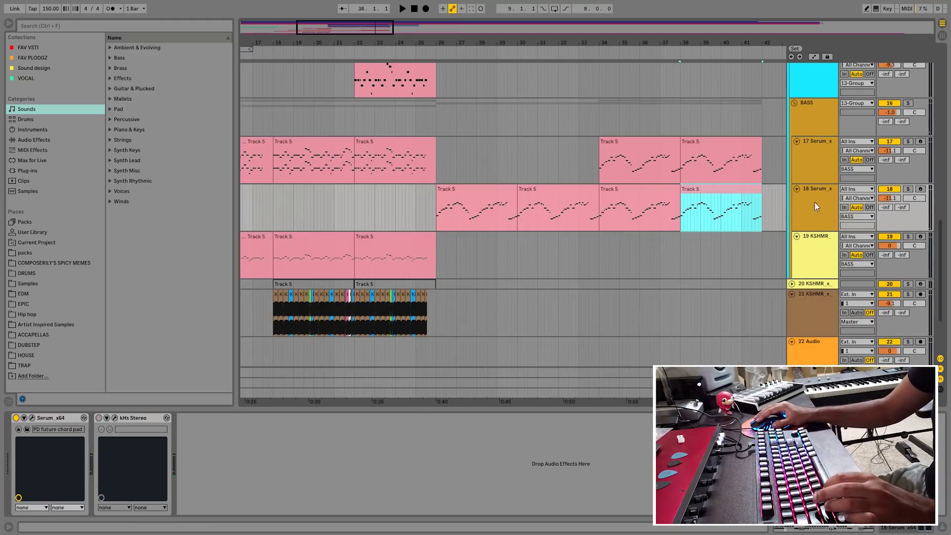
# - Replace track 18's Serum with MODO BASS, then open the EDM sample folder
pyautogui.click(37, 418)
pyautogui.press('Delete')
pyautogui.click(119, 28)
pyautogui.write('modo')
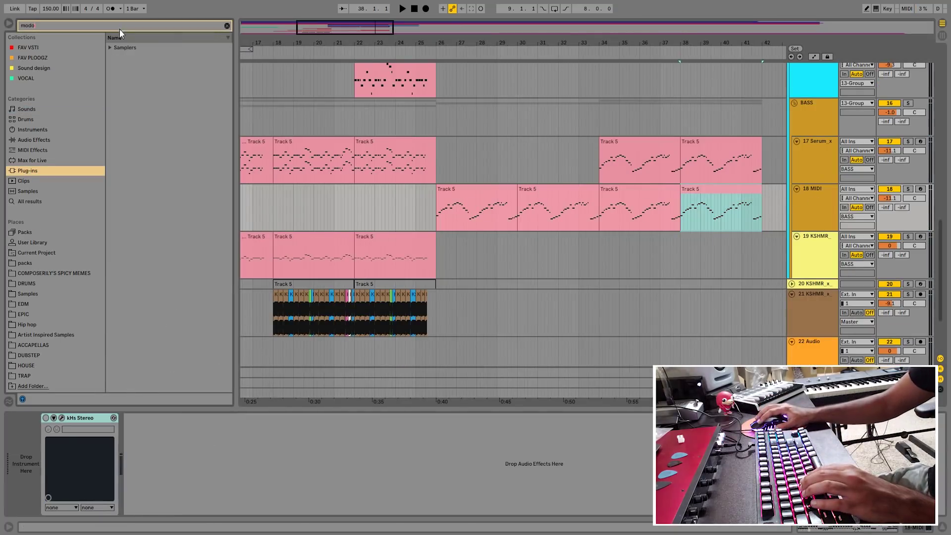
pyautogui.click(117, 49)
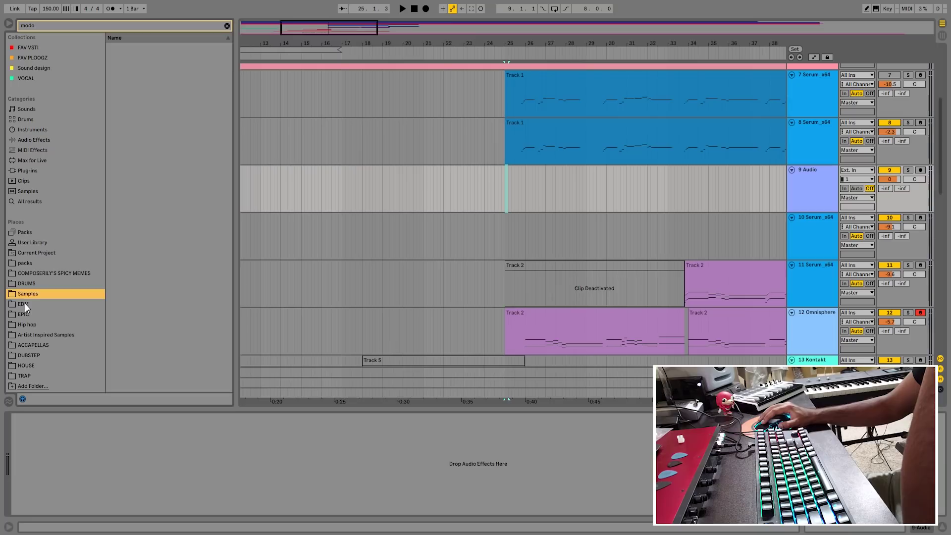
pyautogui.click(24, 304)
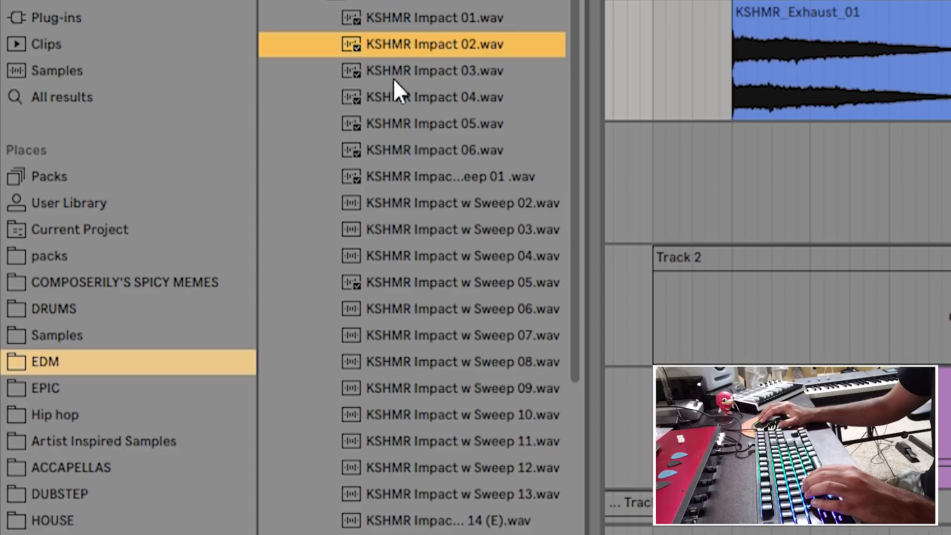
# - Preview the KSHMR Impact 05 and Impact 06 samples
pyautogui.click(408, 133)
pyautogui.click(411, 157)
pyautogui.click(320, 2)
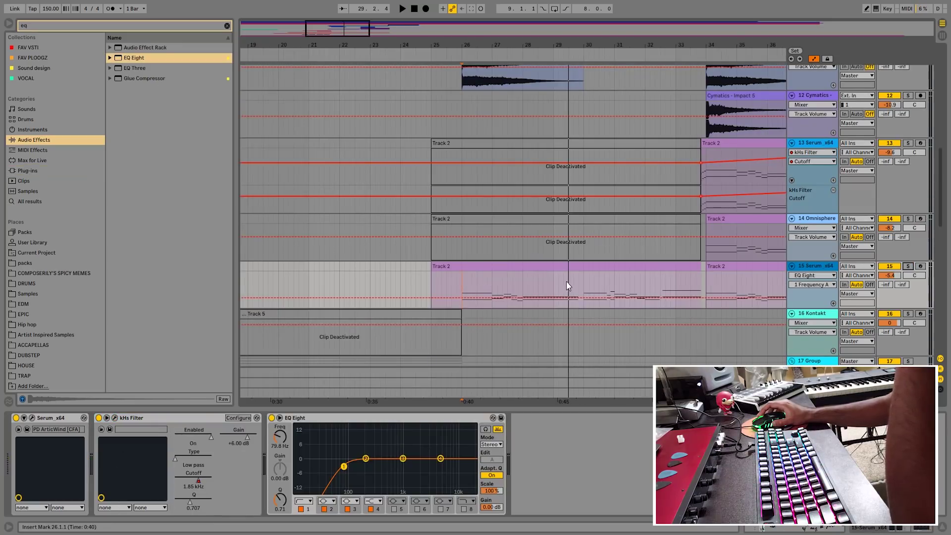
# - Zoom the arrangement to frame bars 21 to 37
pyautogui.press('-')
pyautogui.press('-')
pyautogui.scroll(-1, 533, 235)
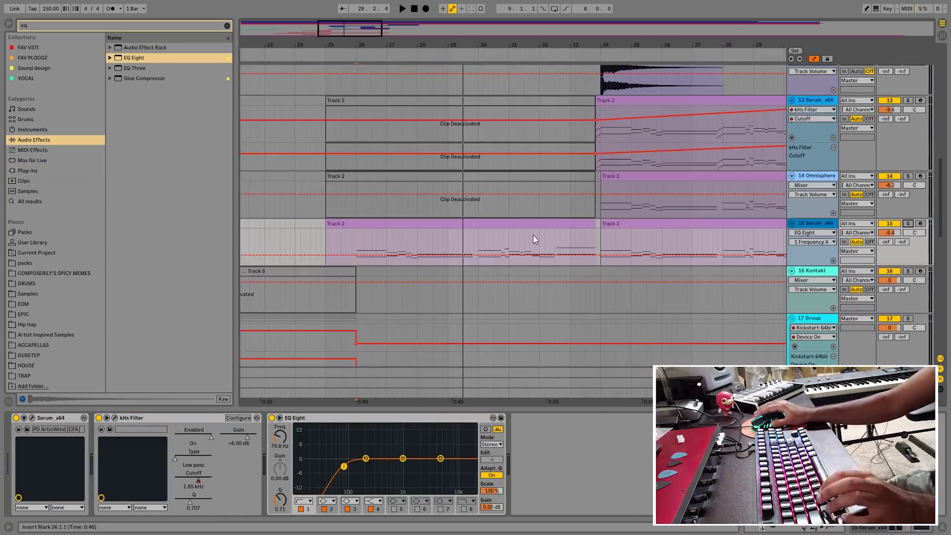
pyautogui.press('-')
pyautogui.press('+')
pyautogui.scroll(-2, 488, 236)
pyautogui.press('+')
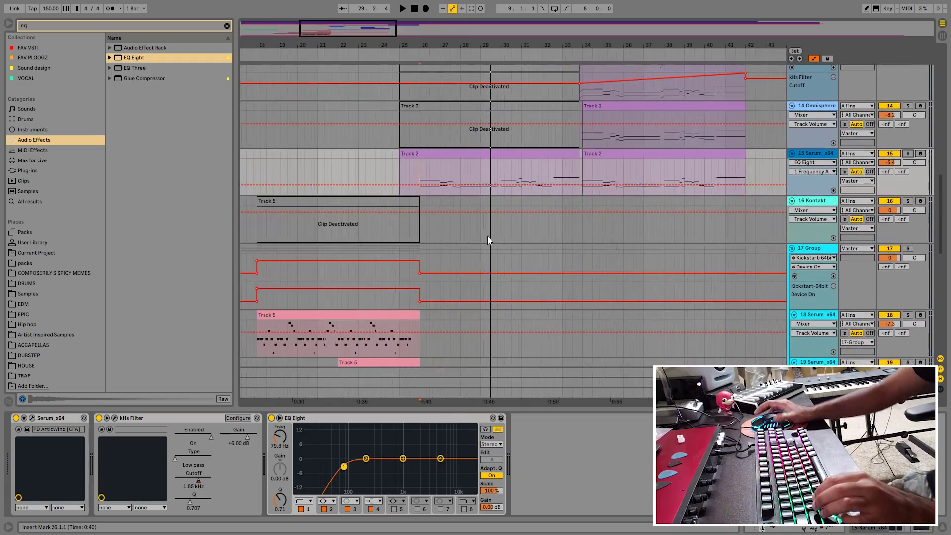
pyautogui.scroll(1, 465, 233)
pyautogui.scroll(3, 495, 247)
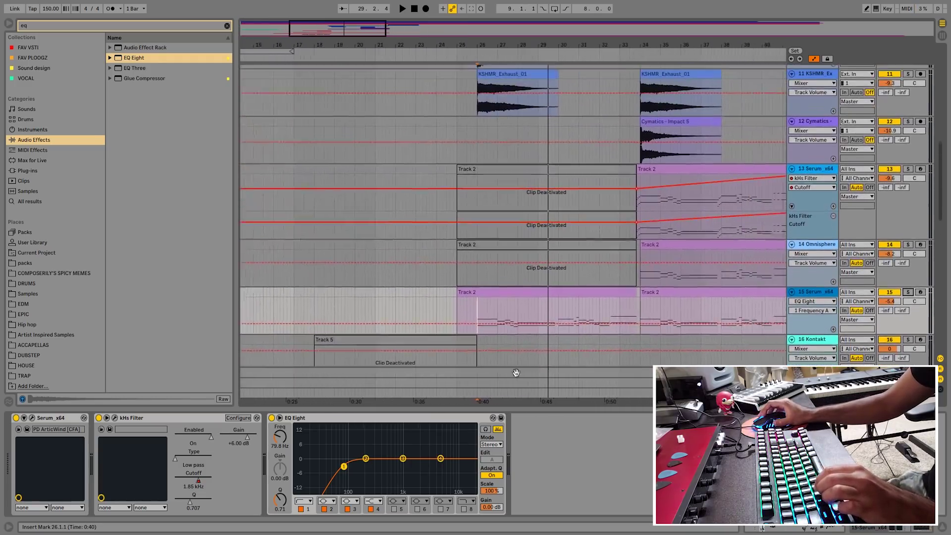
pyautogui.press('+')
pyautogui.scroll(2, 514, 278)
# - Select the Cymatics impact track and play the section
pyautogui.click(432, 246)
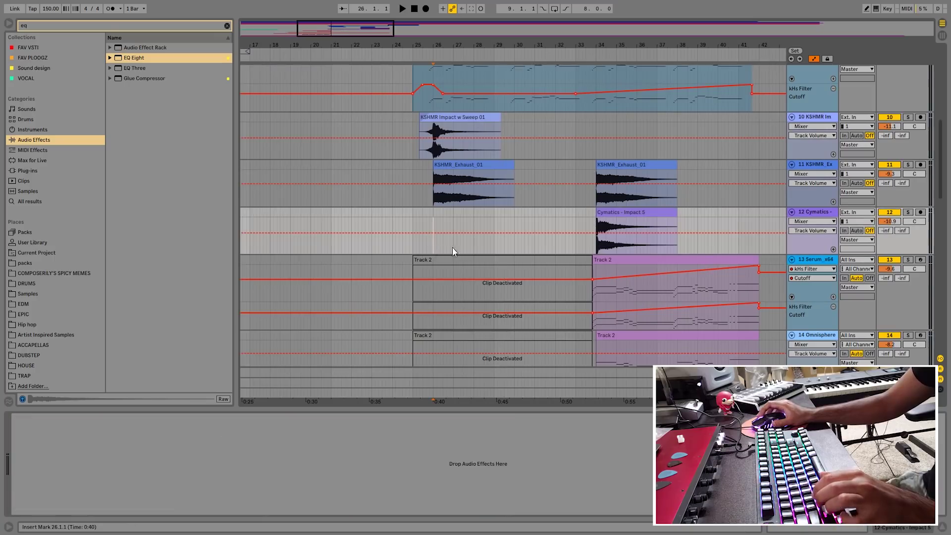
pyautogui.press('space')
pyautogui.scroll(1, 468, 249)
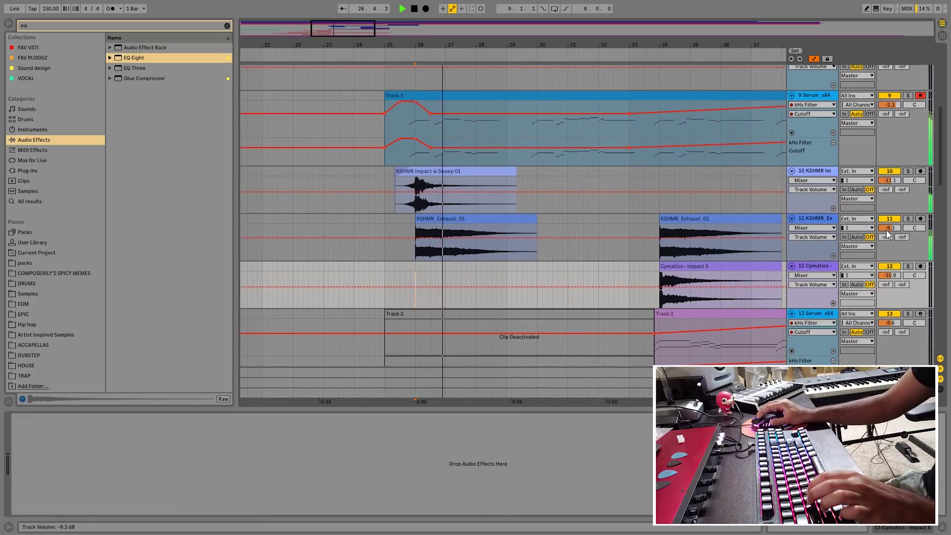
pyautogui.scroll(-2, 596, 265)
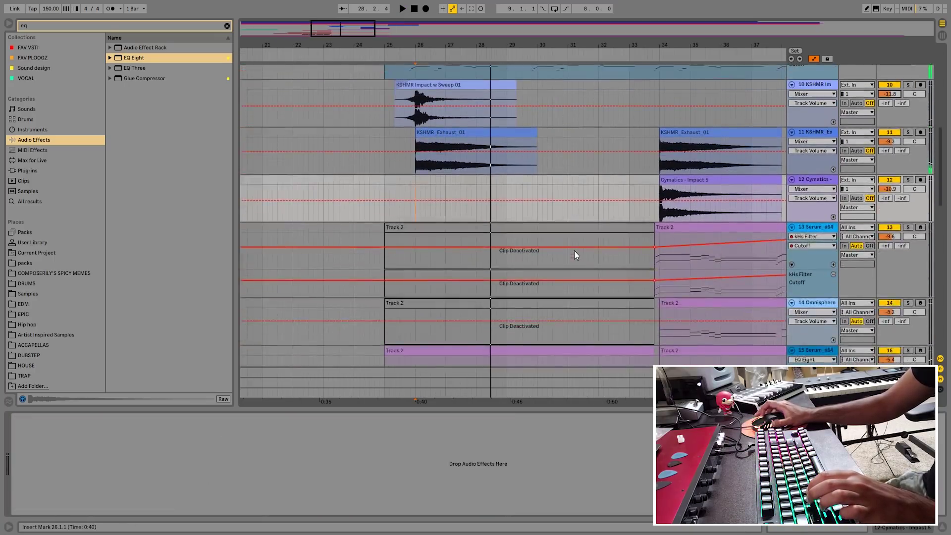
# - Set track 10's Serum to the LD - Hardstyle 5 preset and save the project
pyautogui.scroll(4, 667, 208)
pyautogui.press('space')
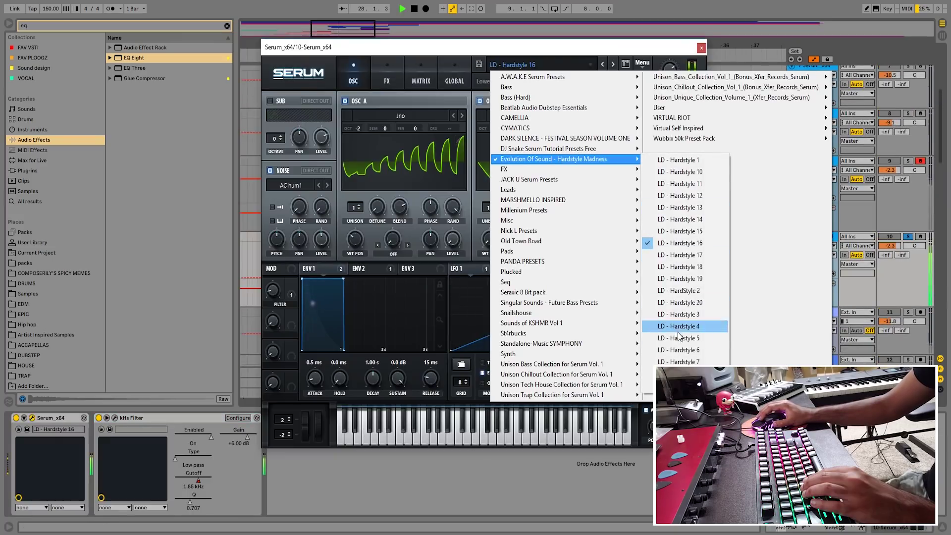
pyautogui.click(611, 110)
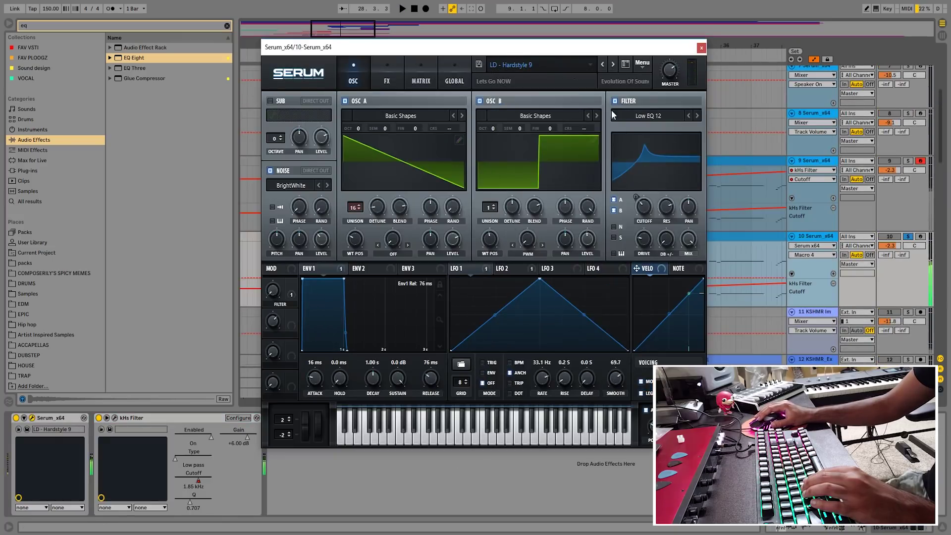
pyautogui.click(602, 64)
pyautogui.hotkey('ctrl', 's')
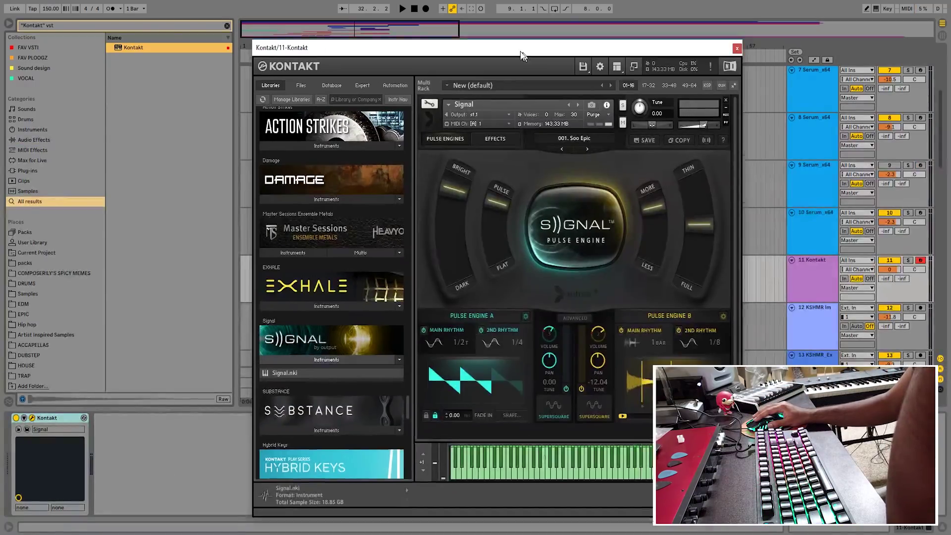
# - Pick Perpetual Motion in Kontakt Signal, sharpen it, and curve the pitch ramps into a fast rise
pyautogui.moveTo(521, 55); pyautogui.dragTo(470, 50)
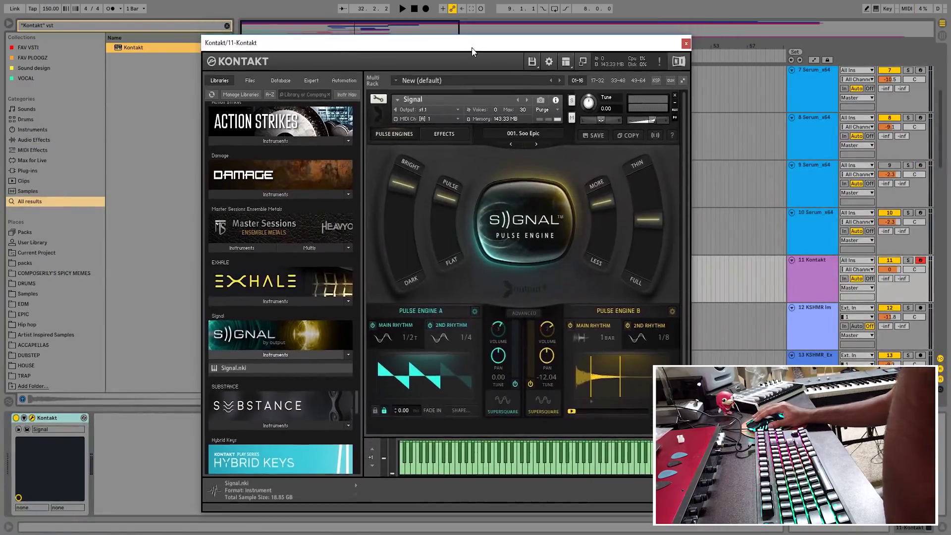
pyautogui.click(551, 132)
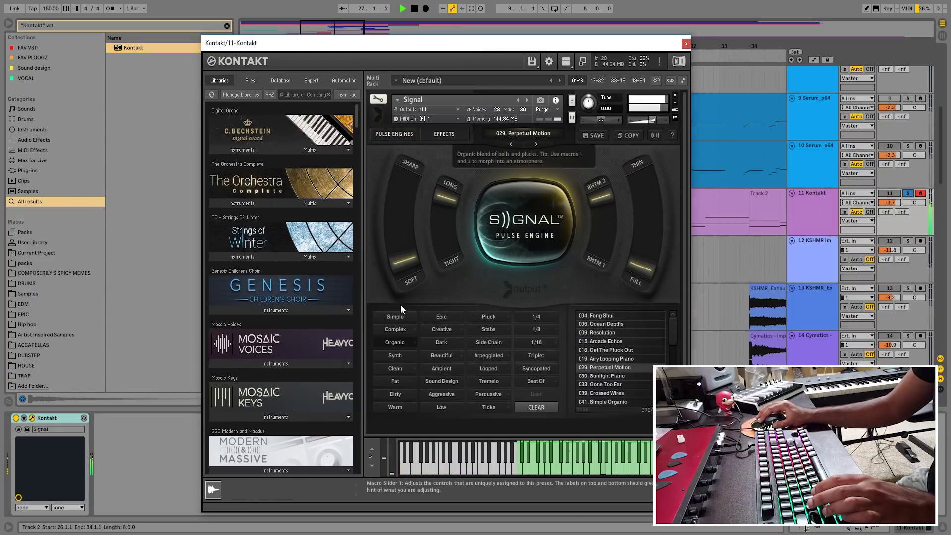
pyautogui.moveTo(400, 304); pyautogui.dragTo(399, 262)
pyautogui.click(82, 26)
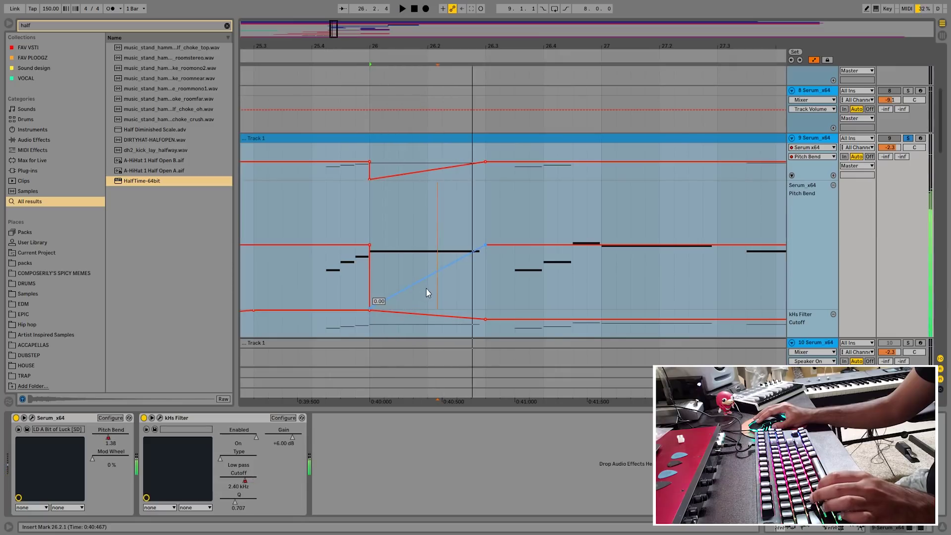
pyautogui.moveTo(426, 287); pyautogui.dragTo(388, 269)
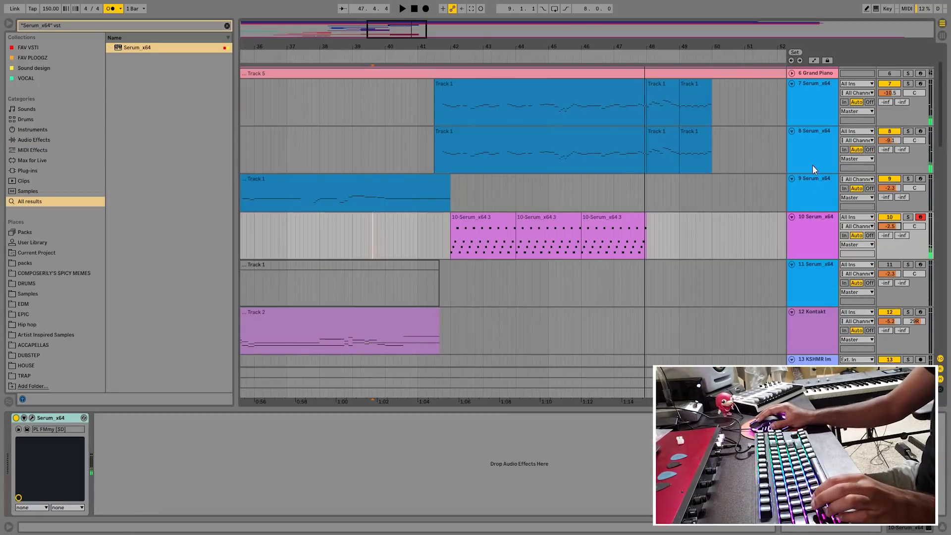
# - Show track 8's Serum after adding and removing a stray MIDI track
pyautogui.click(810, 163)
pyautogui.hotkey('ctrl', 'shift', 't')
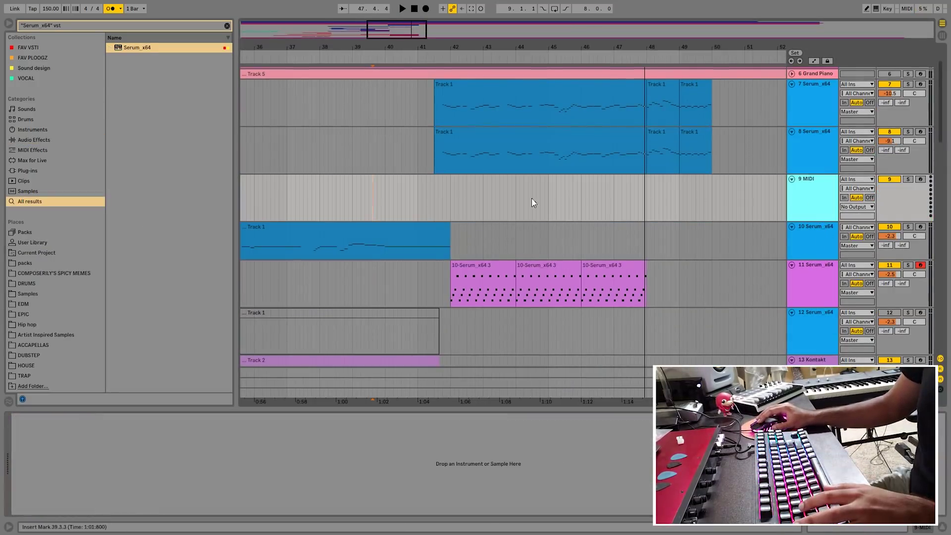
pyautogui.press('Delete')
pyautogui.click(812, 161)
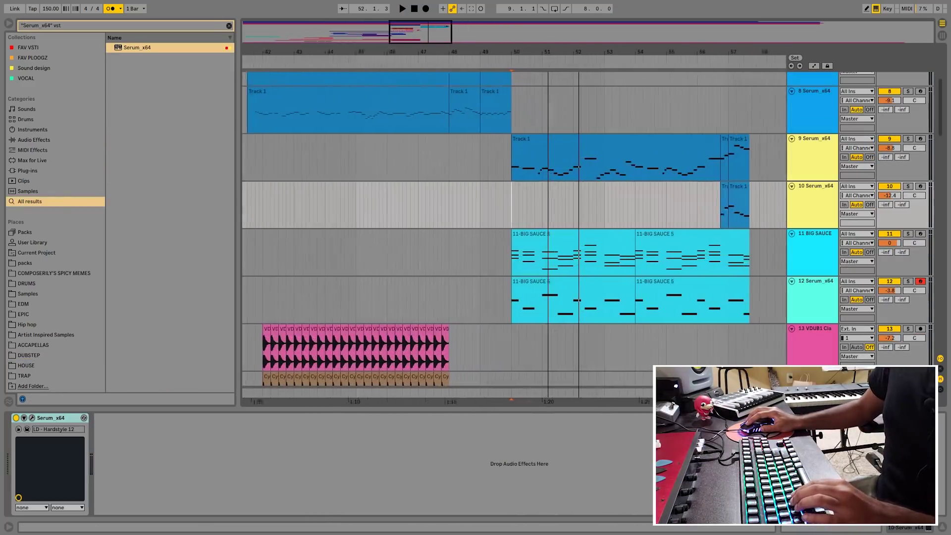
# - Audition the soloed track 9 lead from bar 50
pyautogui.moveTo(548, 52); pyautogui.dragTo(549, 149)
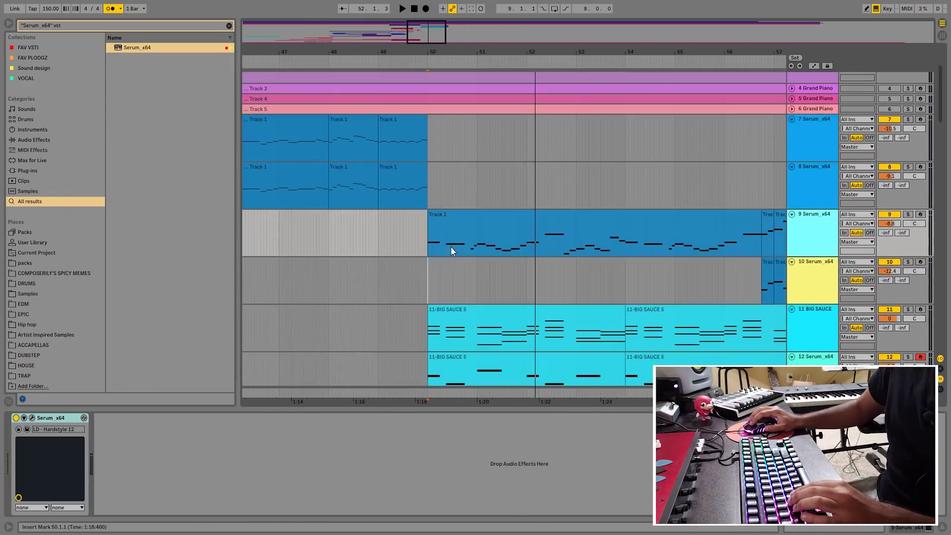
pyautogui.scroll(3, 450, 245)
pyautogui.click(427, 242)
pyautogui.click(907, 214)
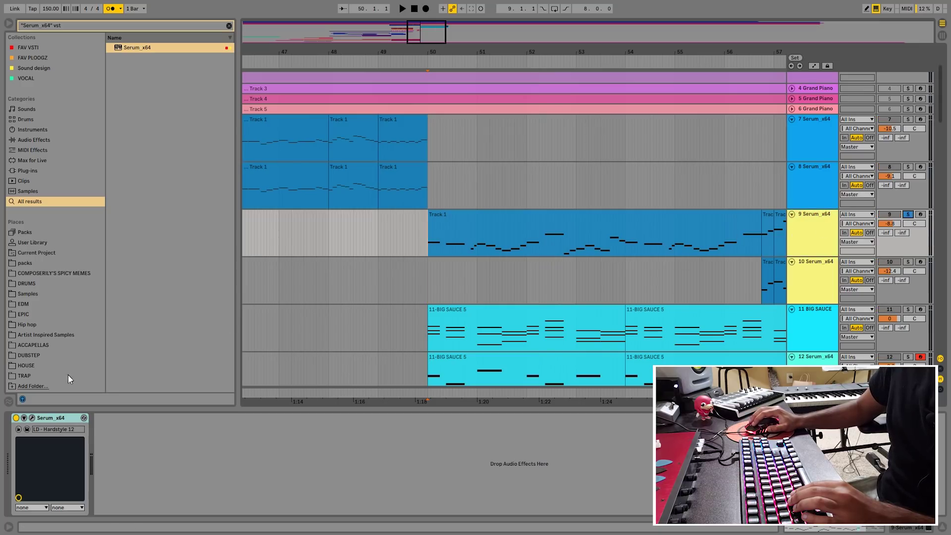
pyautogui.press('space')
pyautogui.scroll(-5, 599, 132)
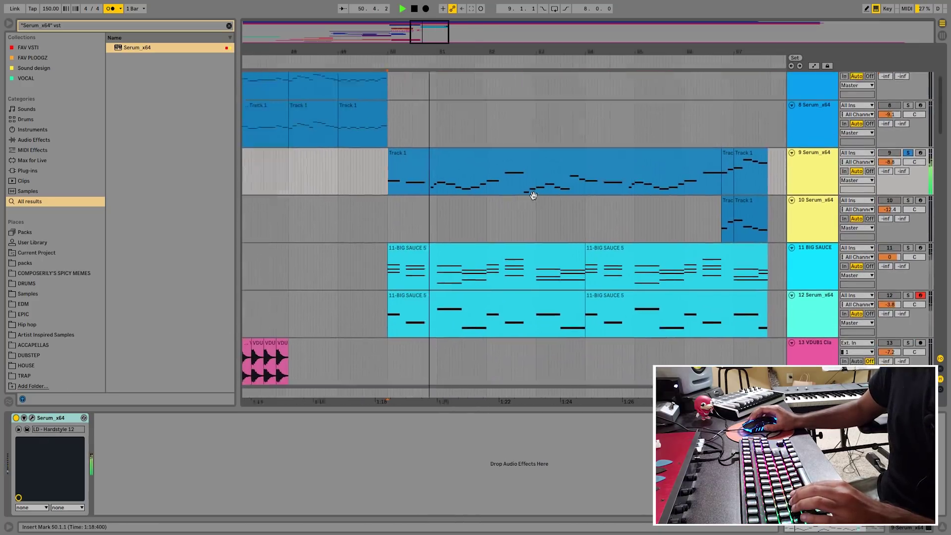
pyautogui.press('space')
# - Solo the BIG SAUCE chord track and replay it from bar 50
pyautogui.click(426, 240)
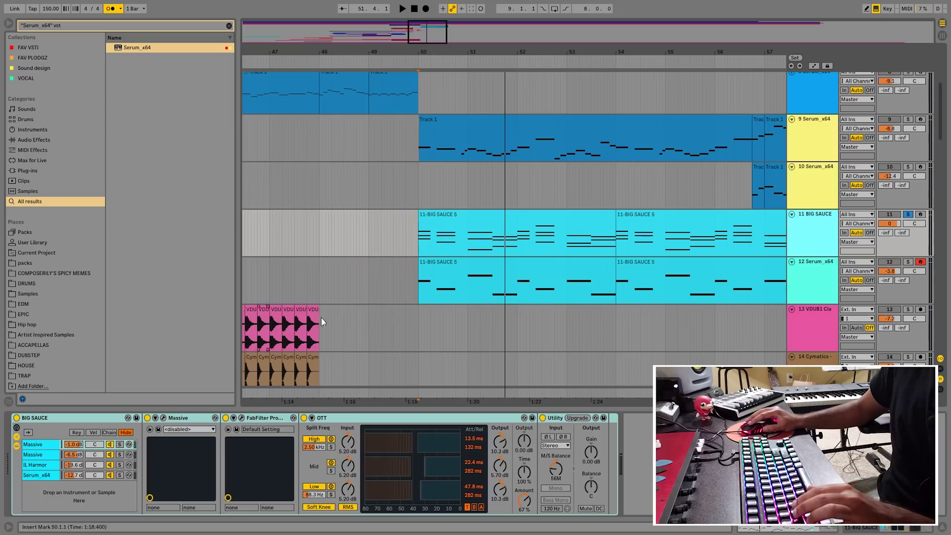
pyautogui.press('space')
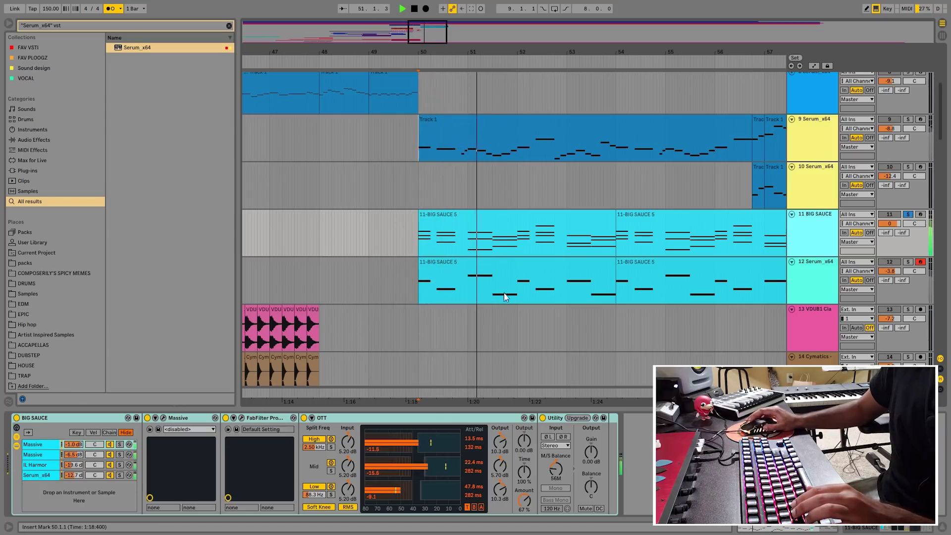
pyautogui.press('space')
# - Solo track 12 instead and audition it from bar 50
pyautogui.click(908, 262)
pyautogui.press('space')
pyautogui.scroll(-2, 485, 290)
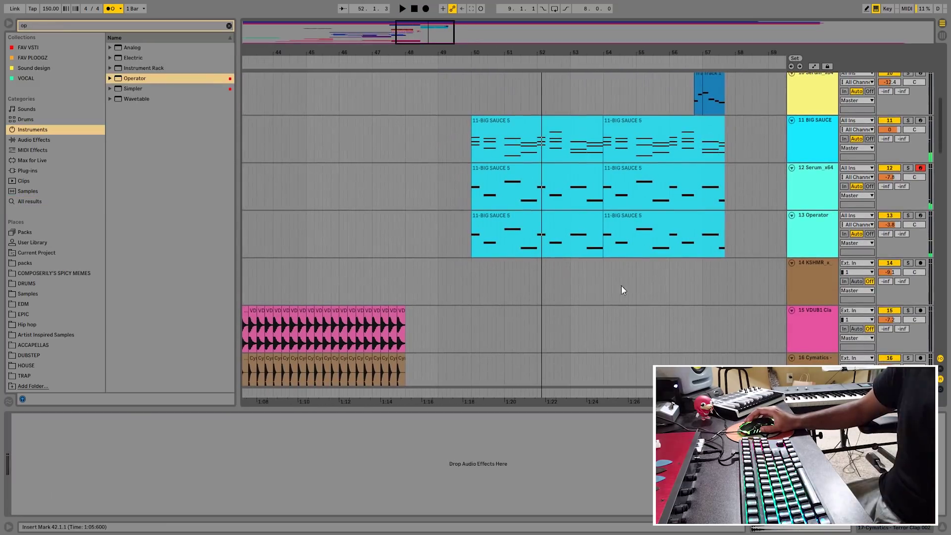
pyautogui.scroll(-5, 623, 289)
pyautogui.hscroll(-4, 633, 212)
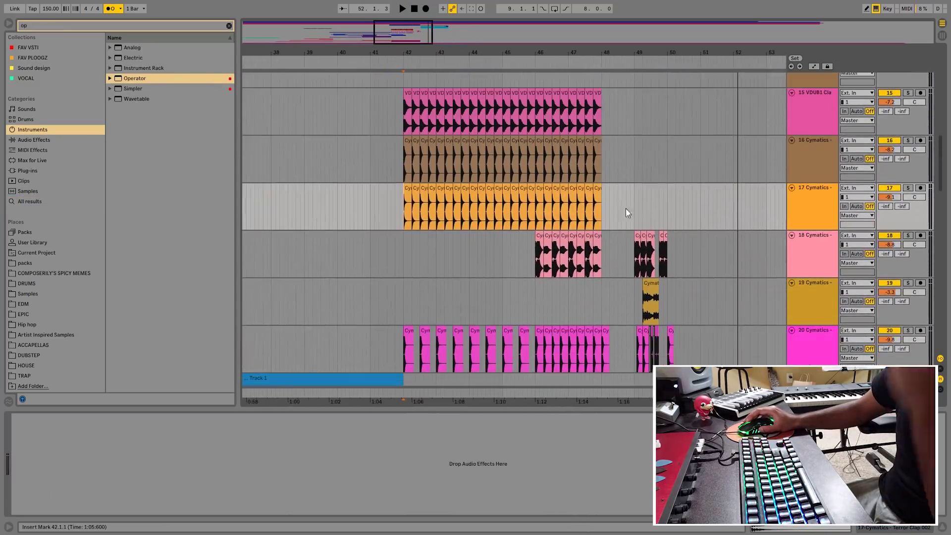
pyautogui.moveTo(676, 197); pyautogui.dragTo(548, 273)
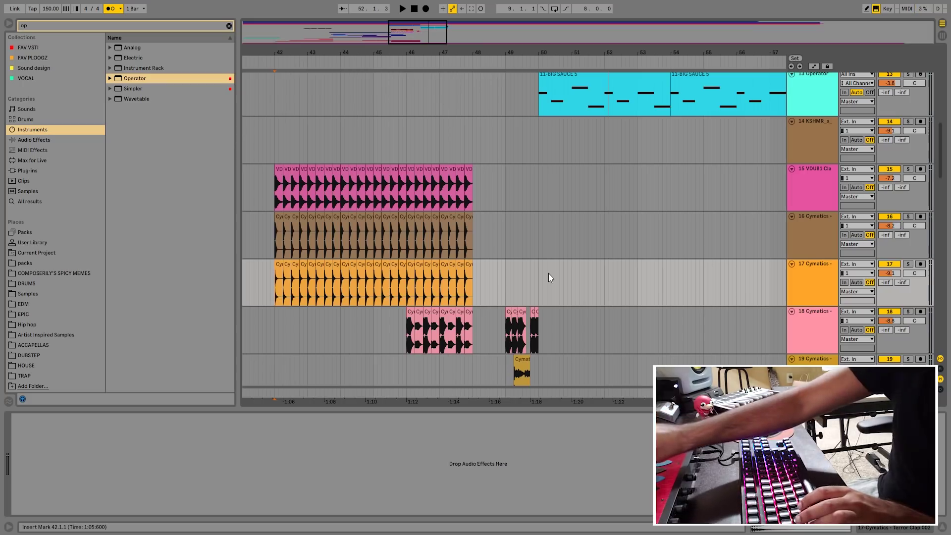
pyautogui.scroll(3, 548, 272)
pyautogui.scroll(-3, 575, 317)
pyautogui.scroll(3, 575, 317)
pyautogui.scroll(-1, 589, 308)
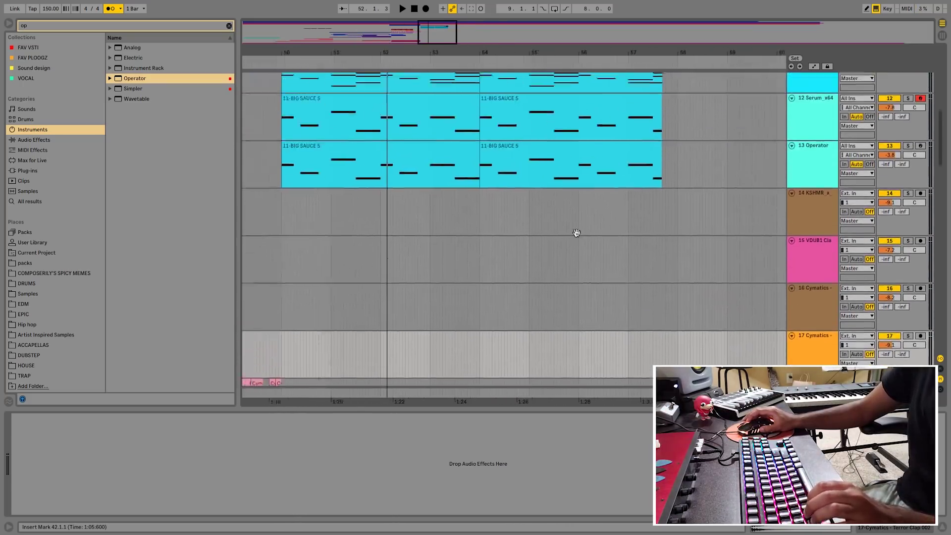
pyautogui.scroll(-3, 577, 234)
# - Replay from around bar 53 with track 9's lead clip at bar 58 selected
pyautogui.click(630, 146)
pyautogui.scroll(3, 602, 293)
pyautogui.scroll(3, 589, 278)
pyautogui.click(562, 228)
pyautogui.press('space')
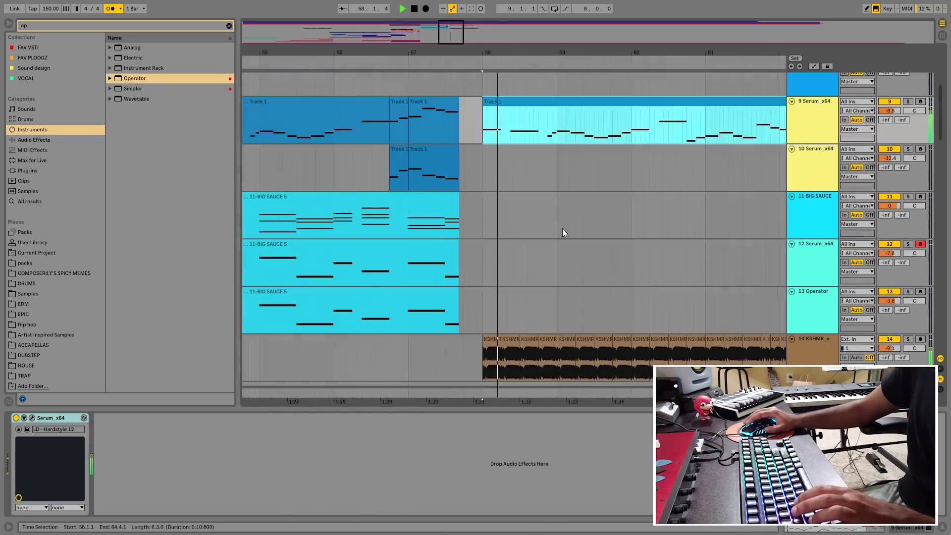
pyautogui.scroll(3, 544, 218)
pyautogui.scroll(-2, 544, 217)
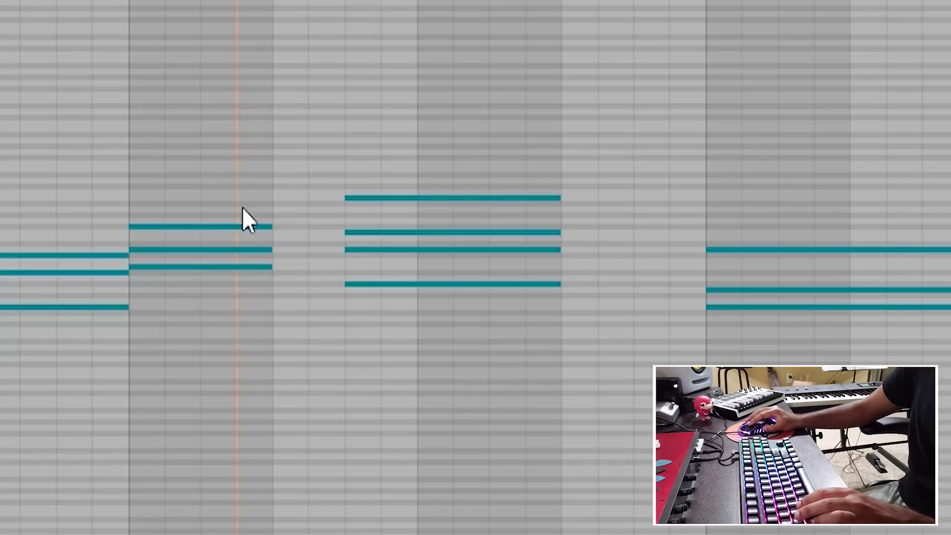
# - Move the third chord block later in time
pyautogui.click(243, 208)
pyautogui.click(462, 359)
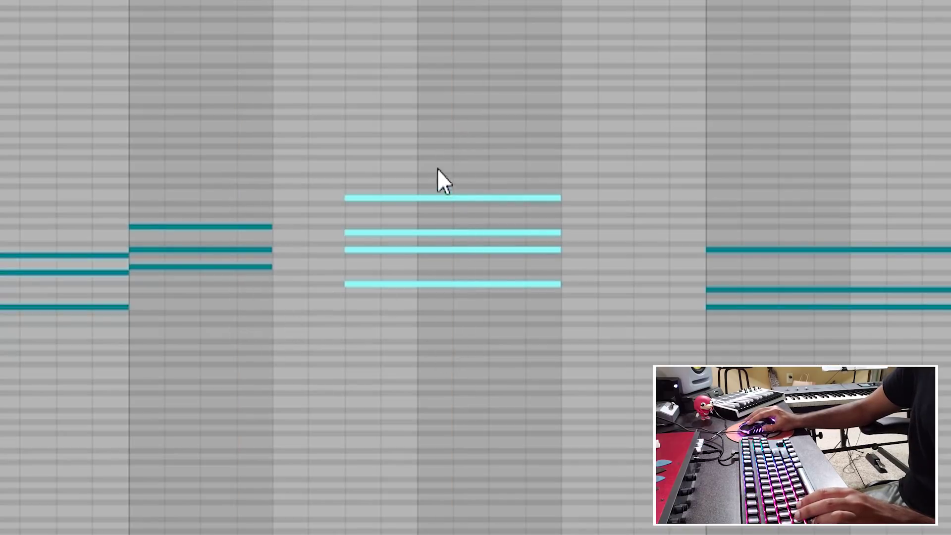
pyautogui.moveTo(425, 198); pyautogui.dragTo(502, 197)
# - Load Kickstart onto BIG SAUCE via a 'kickst' search and audition the sidechain
pyautogui.click(55, 24)
pyautogui.write('kickst')
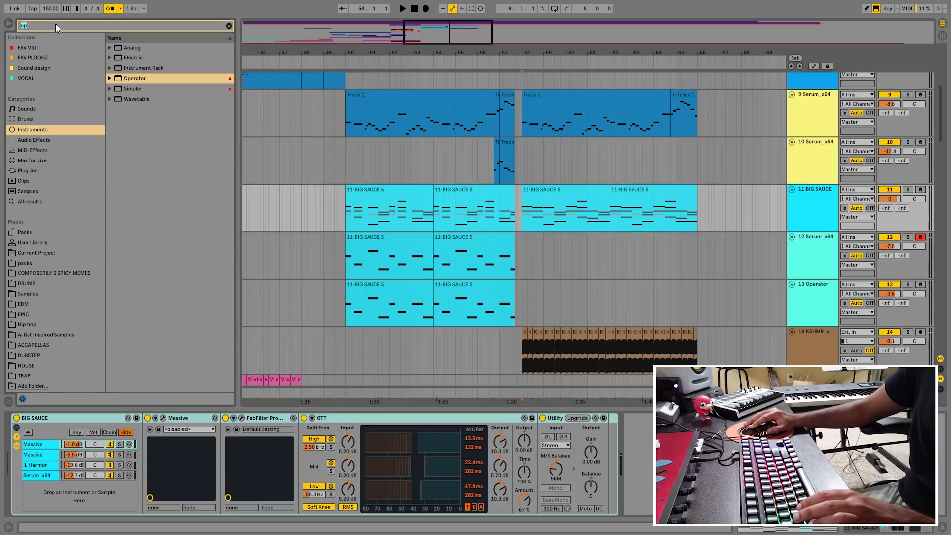
pyautogui.press('Return')
pyautogui.press('space')
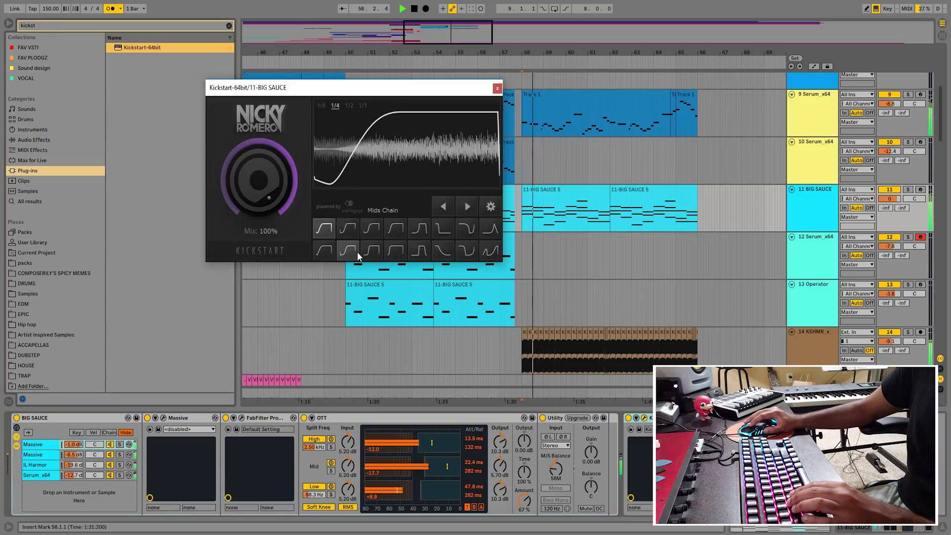
pyautogui.press('space')
# - Insert a new MIDI track and load Serum_x64 onto it
pyautogui.hotkey('ctrl', 'shift', 't')
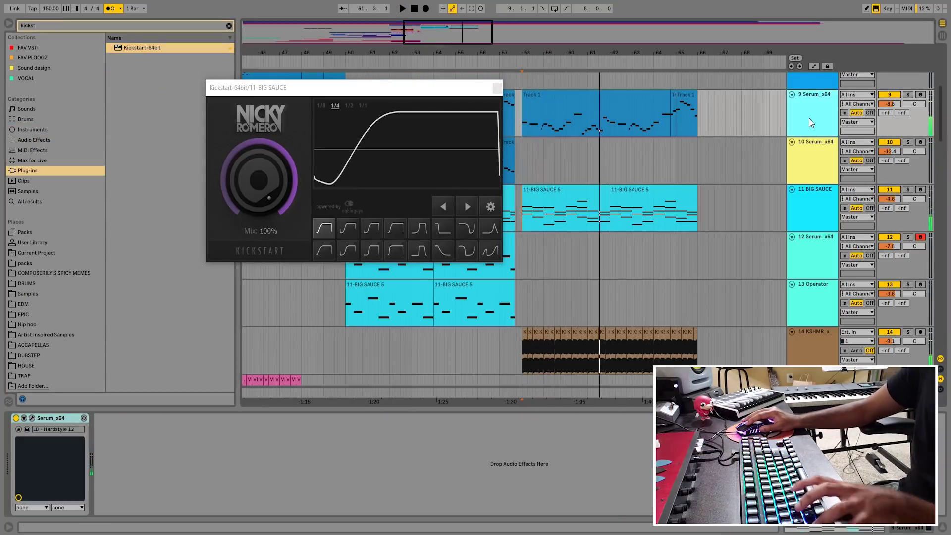
pyautogui.click(498, 89)
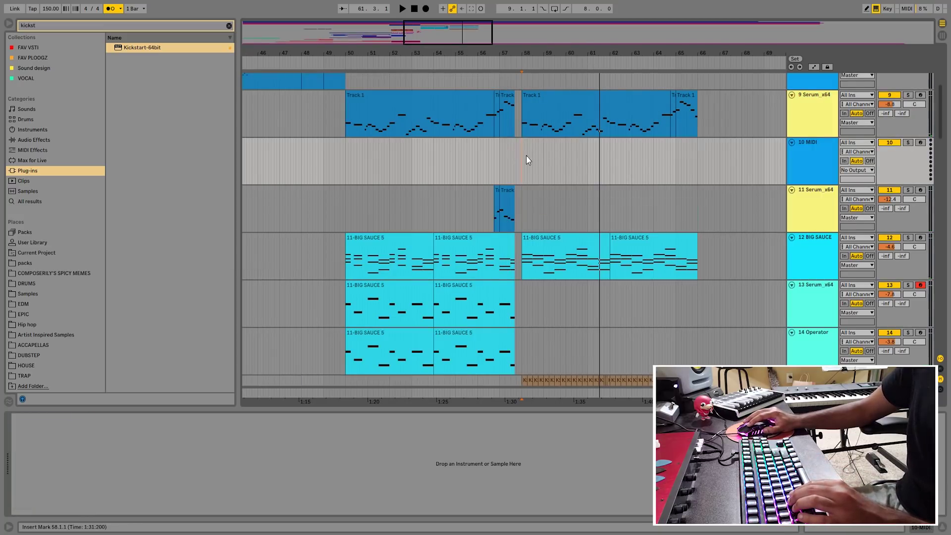
pyautogui.write('"Serum_x64" vst')
pyautogui.press('Return')
pyautogui.press('space')
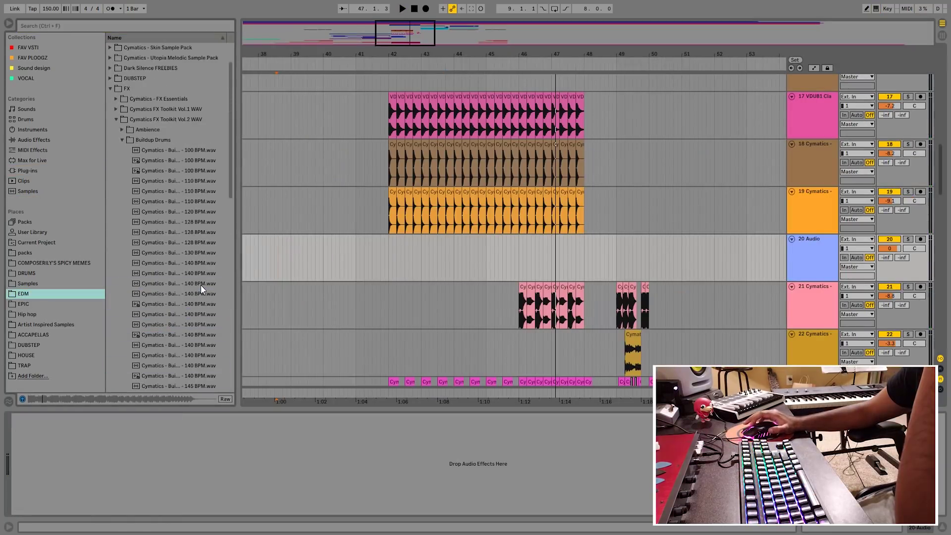
# - Place Cymatics Buildup Drums 26 (150 BPM) on track 20 at bar 42 and play it
pyautogui.scroll(-3, 201, 284)
pyautogui.moveTo(205, 304); pyautogui.dragTo(397, 269)
pyautogui.press('space')
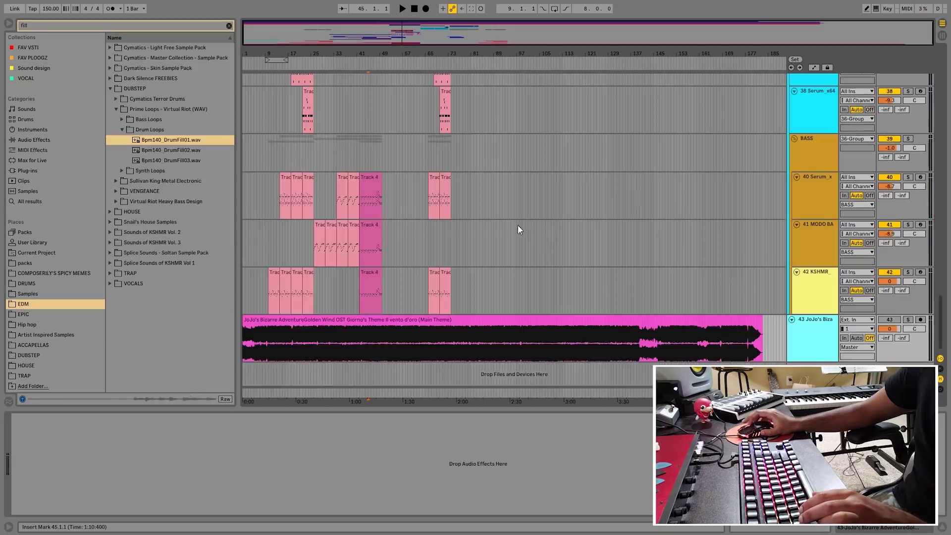
# - Save the Set and stop playback
pyautogui.scroll(3, 495, 224)
pyautogui.hotkey('ctrl', 's')
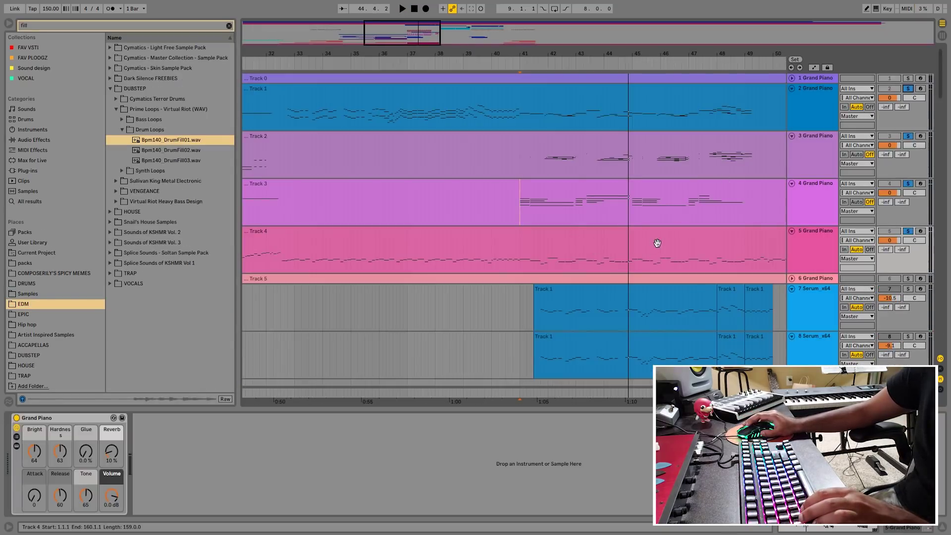
pyautogui.hscroll(3, 657, 243)
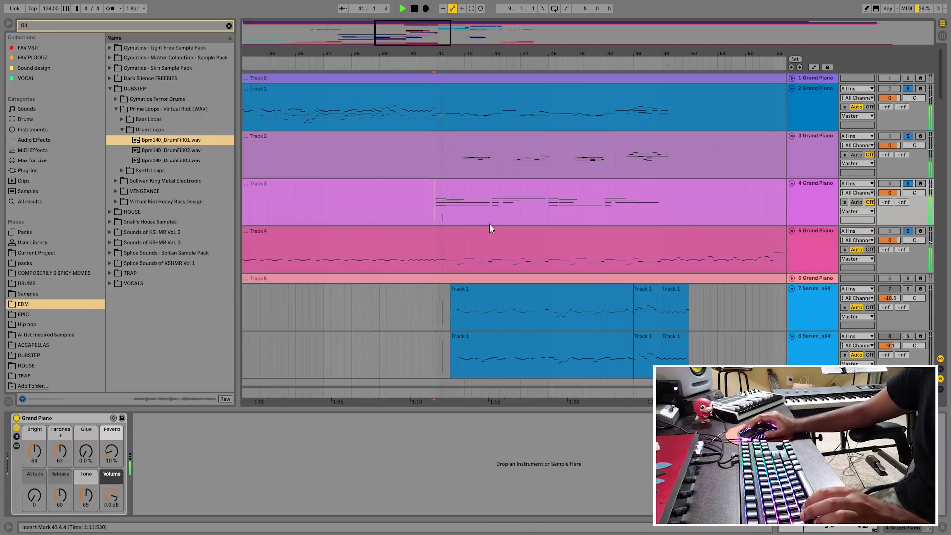
pyautogui.scroll(2, 523, 233)
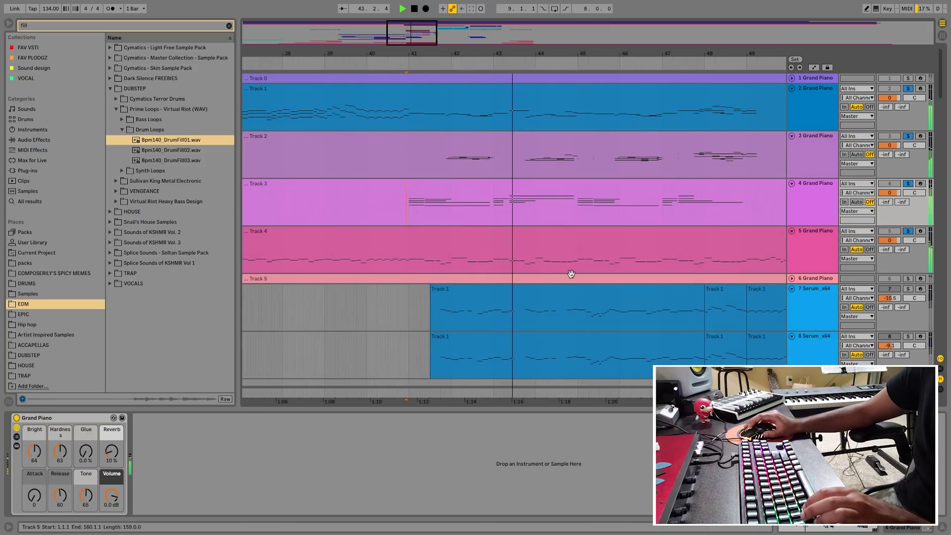
pyautogui.scroll(-5, 530, 198)
pyautogui.press('space')
pyautogui.scroll(3, 546, 130)
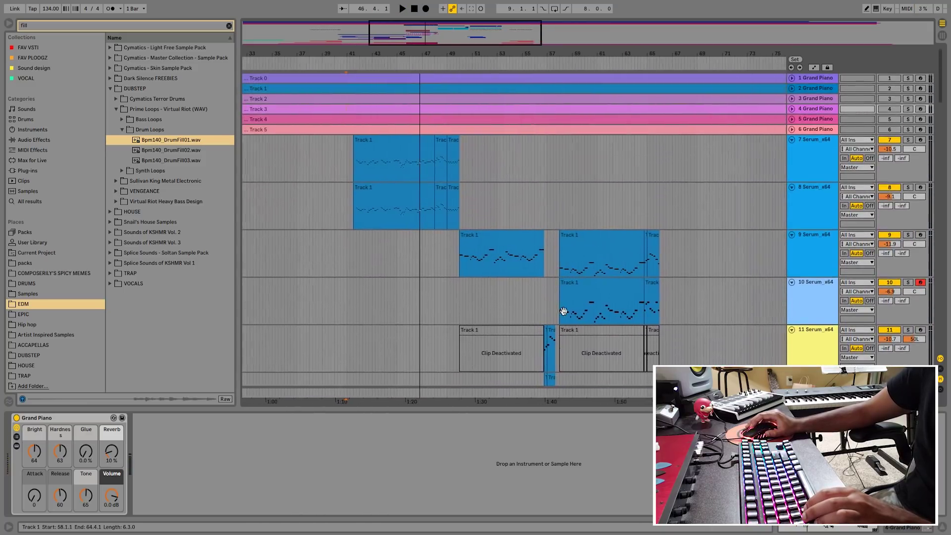
# - Show track 10's Serum and Kickstart devices and play from bar 58
pyautogui.click(502, 281)
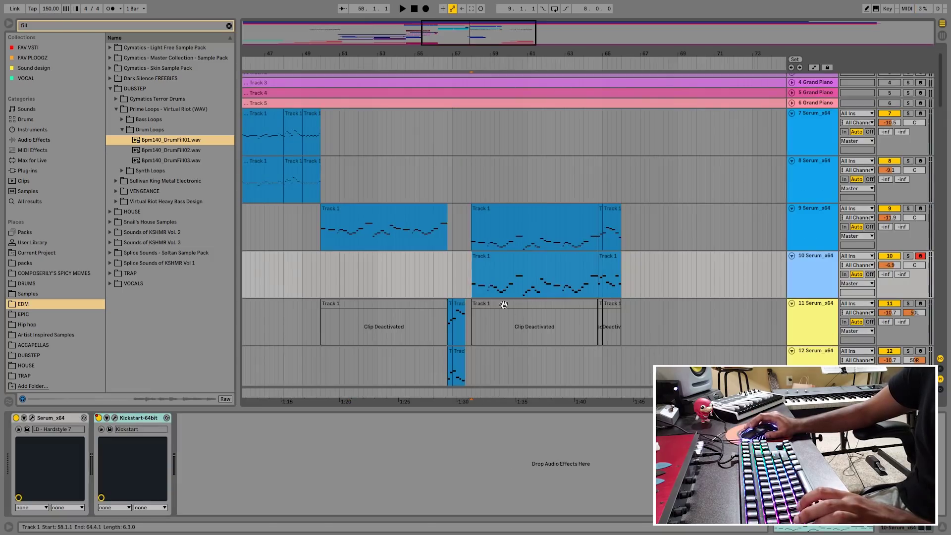
pyautogui.scroll(-3, 496, 303)
pyautogui.scroll(-2, 515, 211)
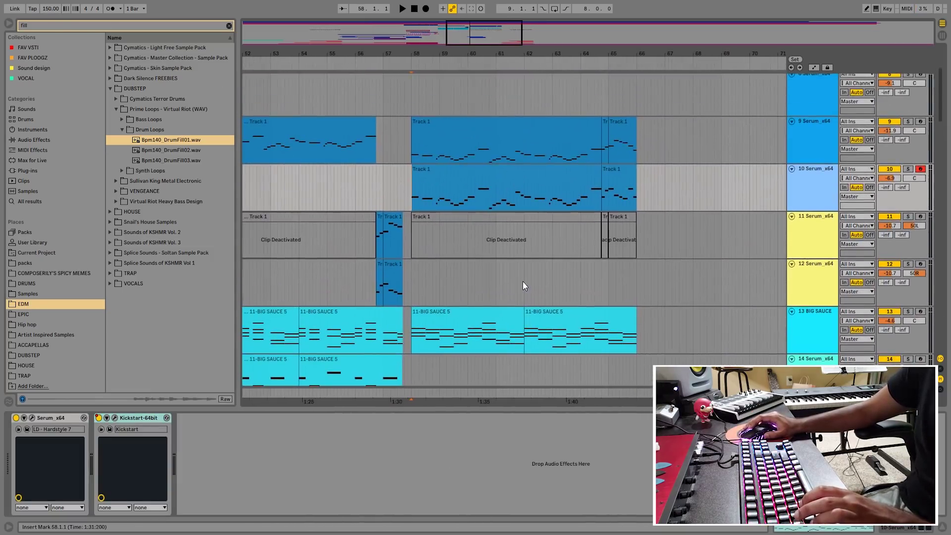
pyautogui.press('space')
pyautogui.scroll(-2, 564, 247)
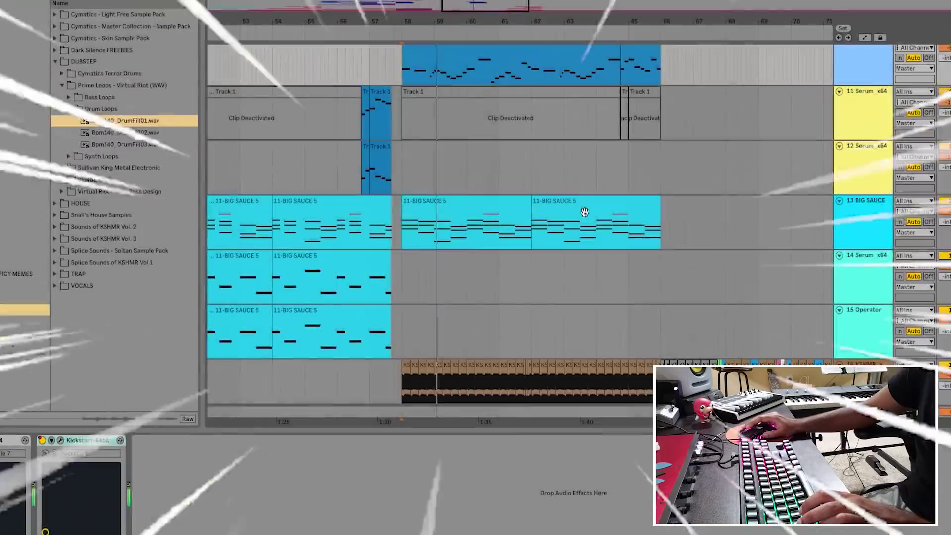
pyautogui.scroll(2, 565, 247)
pyautogui.scroll(-2, 558, 250)
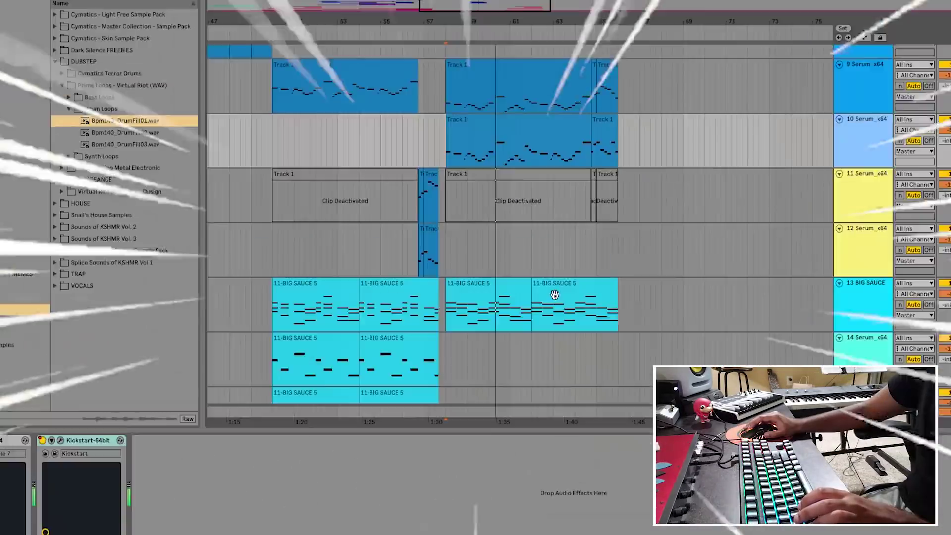